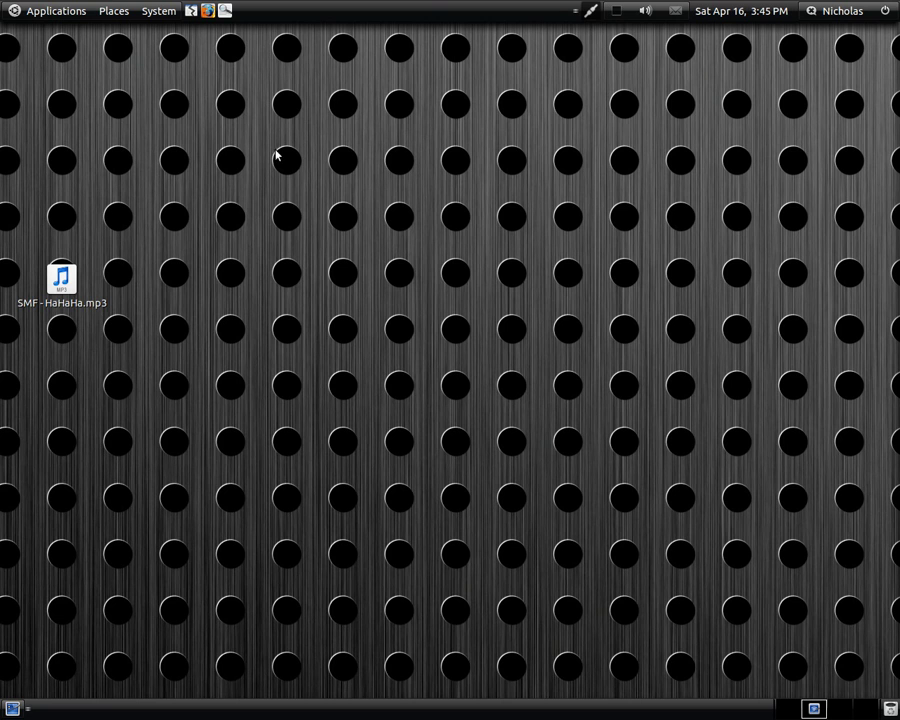
click(207, 10)
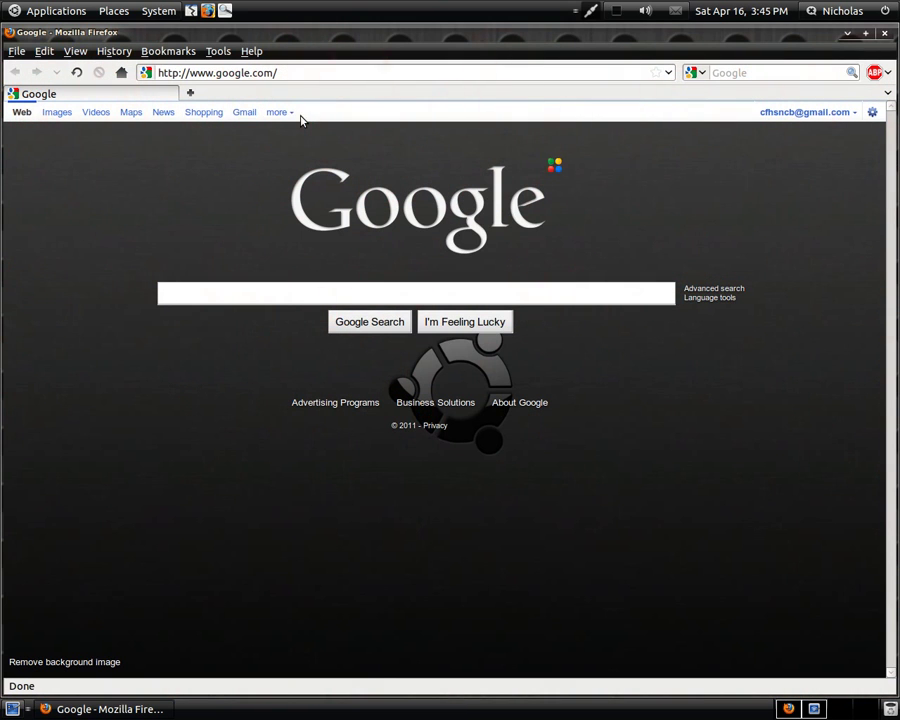
click(305, 74)
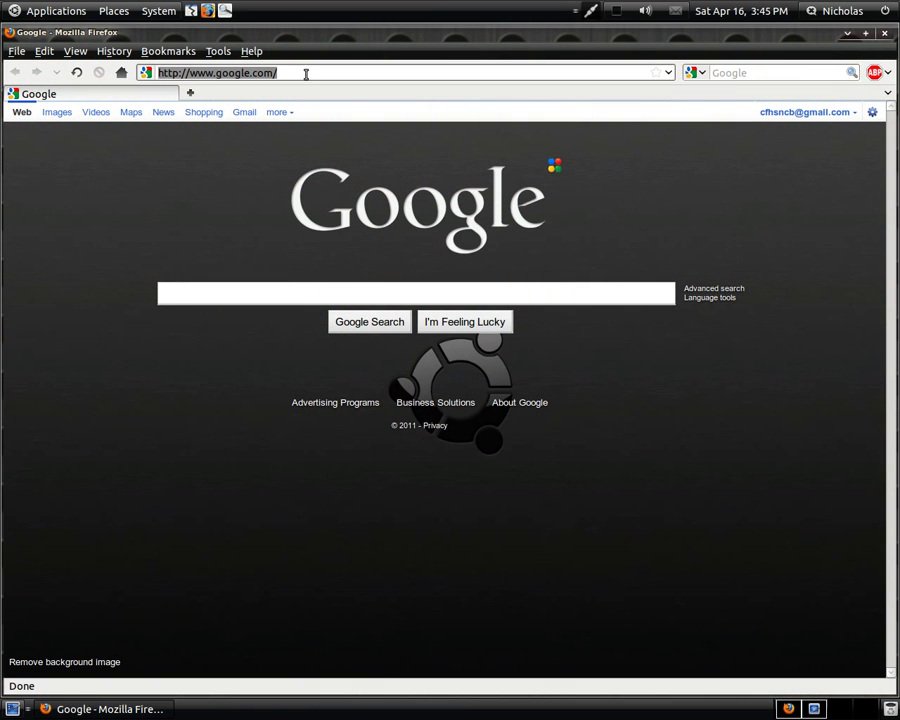
text(www)
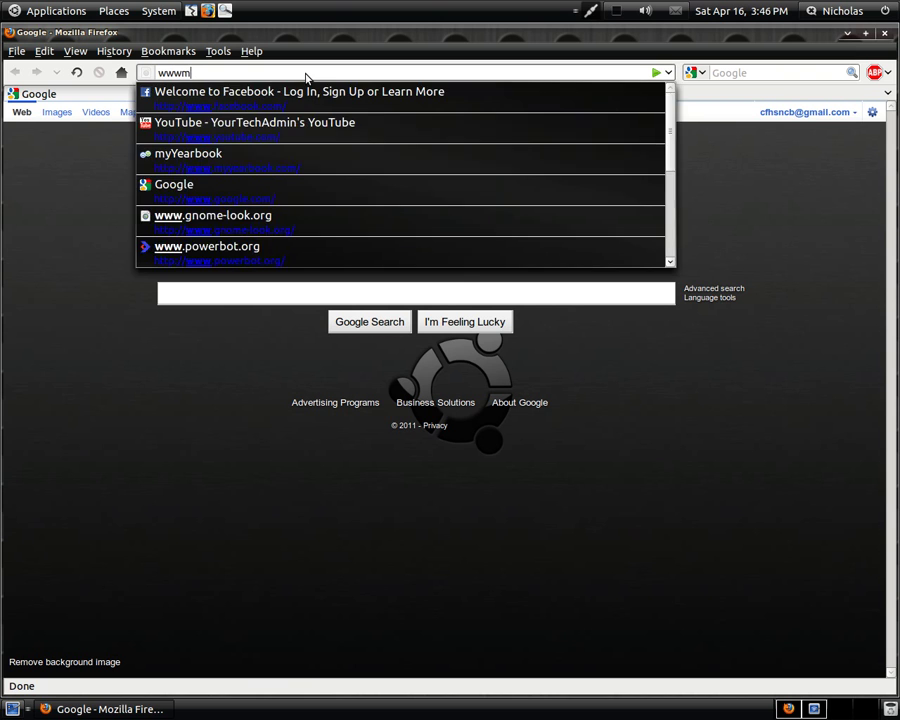
text(.min)
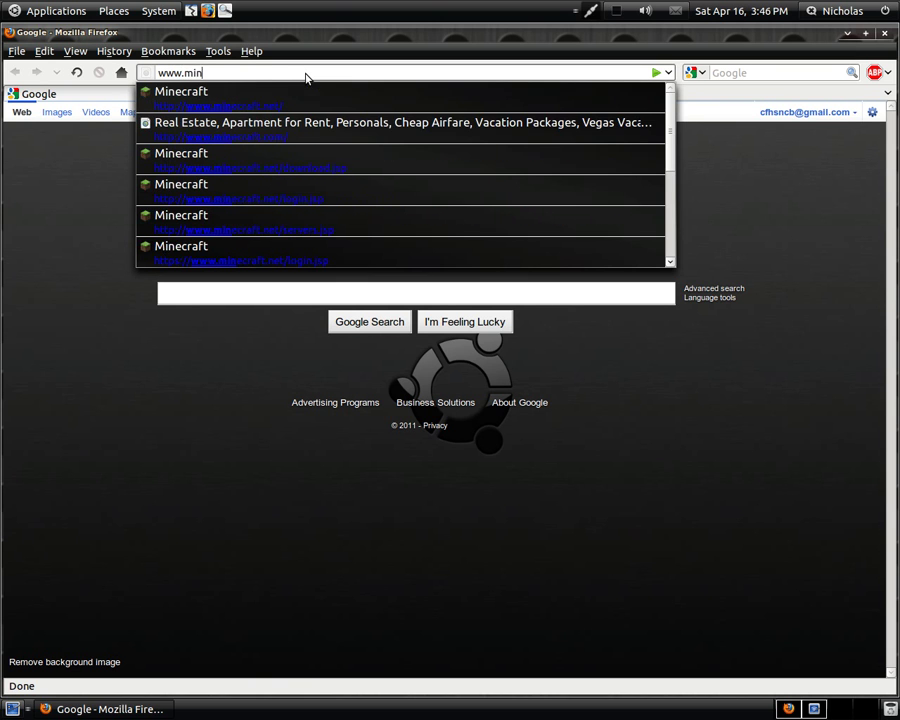
key(Down)
key(Return)
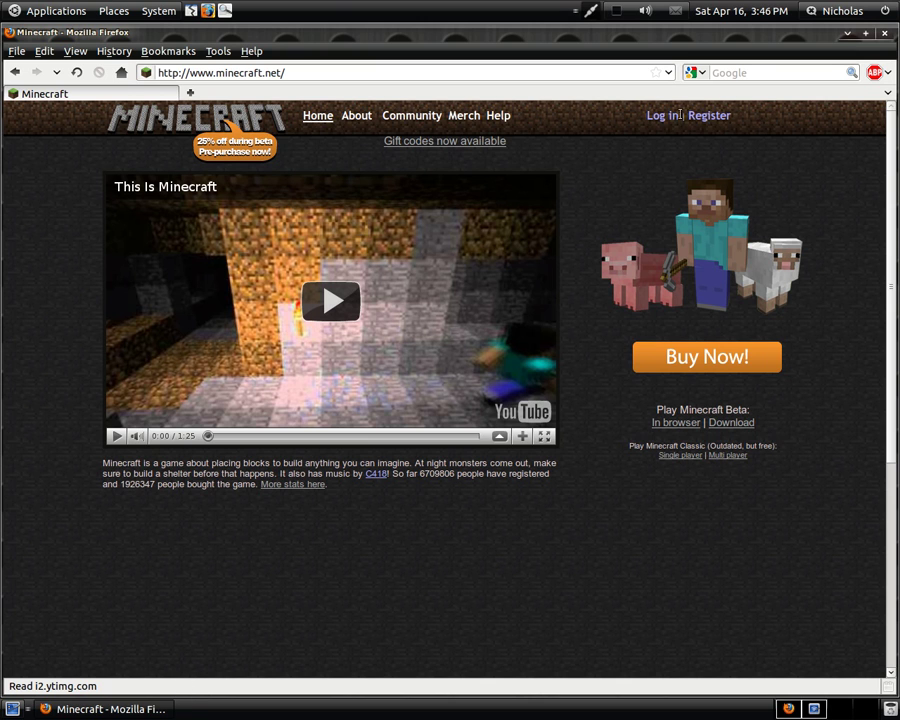
- Log in with the saved account and download the Linux Minecraft.jar from the download page
click(662, 115)
click(316, 242)
click(734, 381)
scroll(366, 399, down, 1)
drag(331, 369, 268, 369)
click(290, 400)
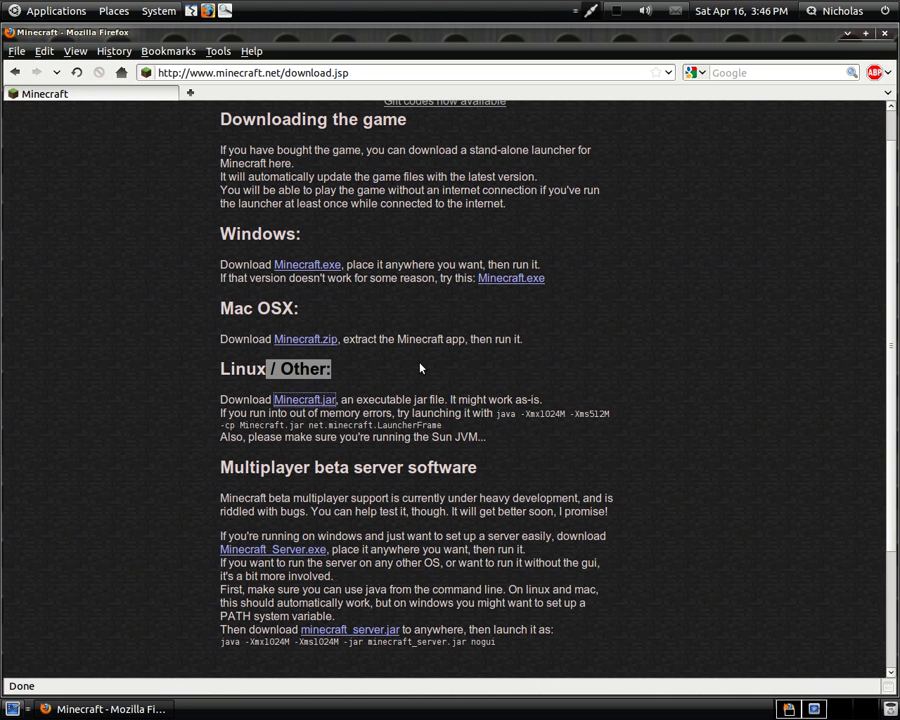
click(609, 573)
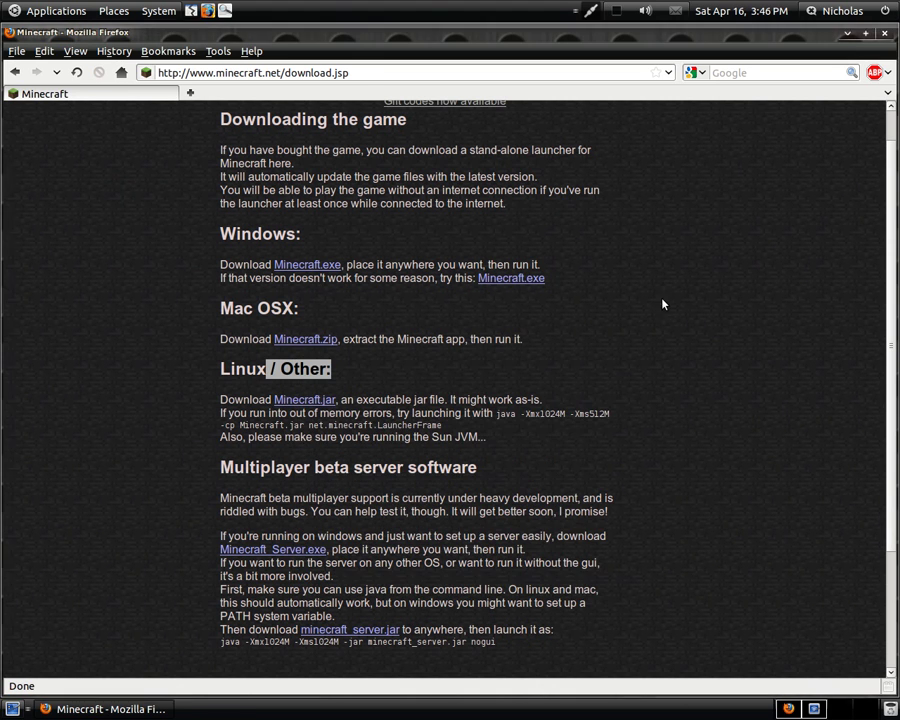
right_click(170, 68)
- Show minecraft.jar in its Downloads folder and minimize Firefox
click(200, 90)
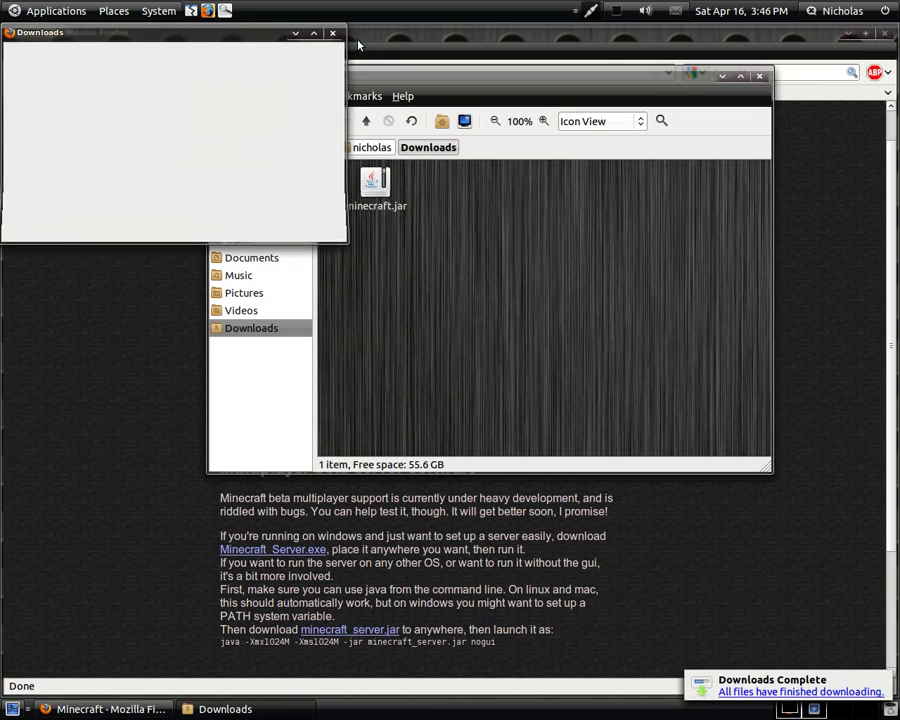
click(333, 33)
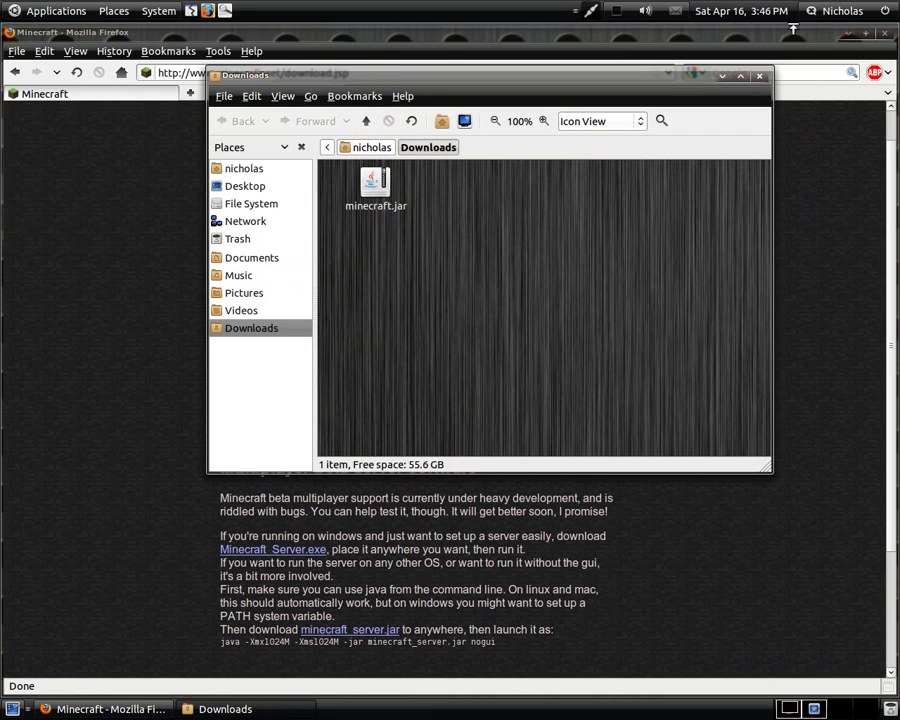
click(848, 33)
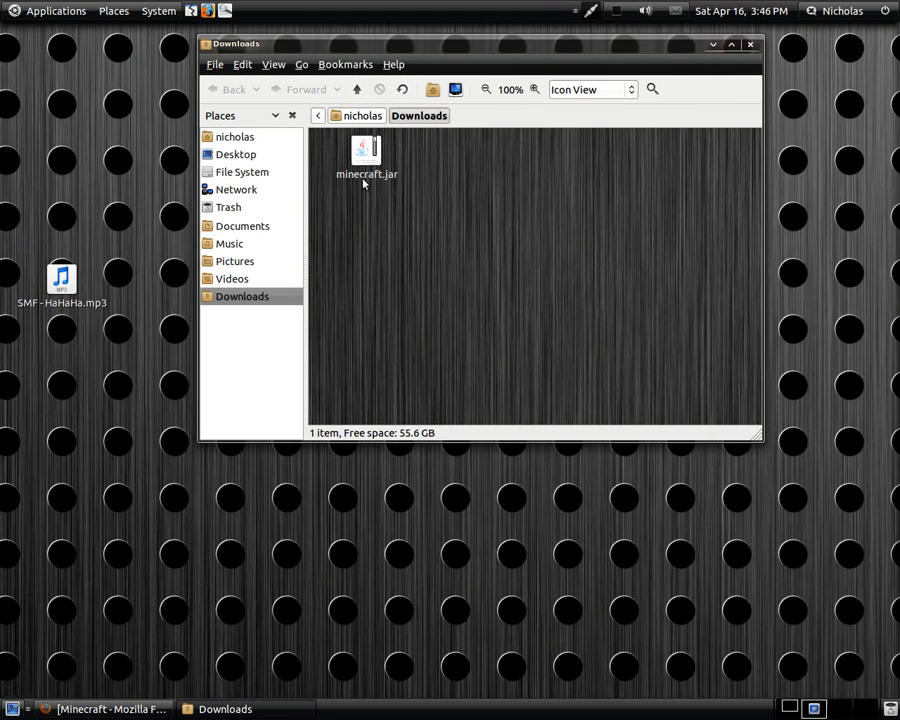
- Tick 'Allow executing file as program' in minecraft.jar's Permissions properties
right_click(359, 180)
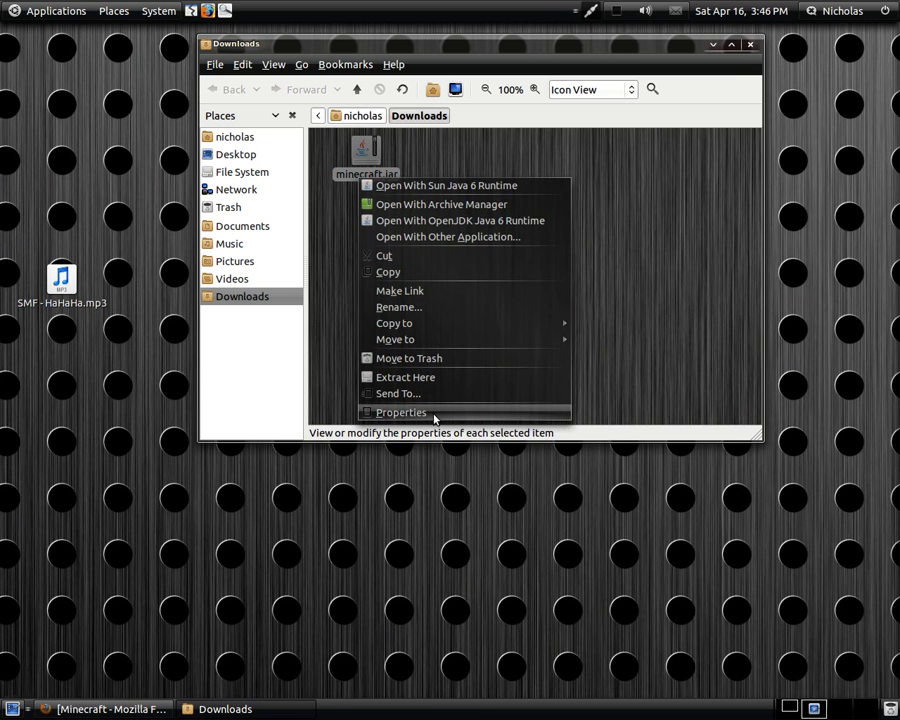
click(434, 414)
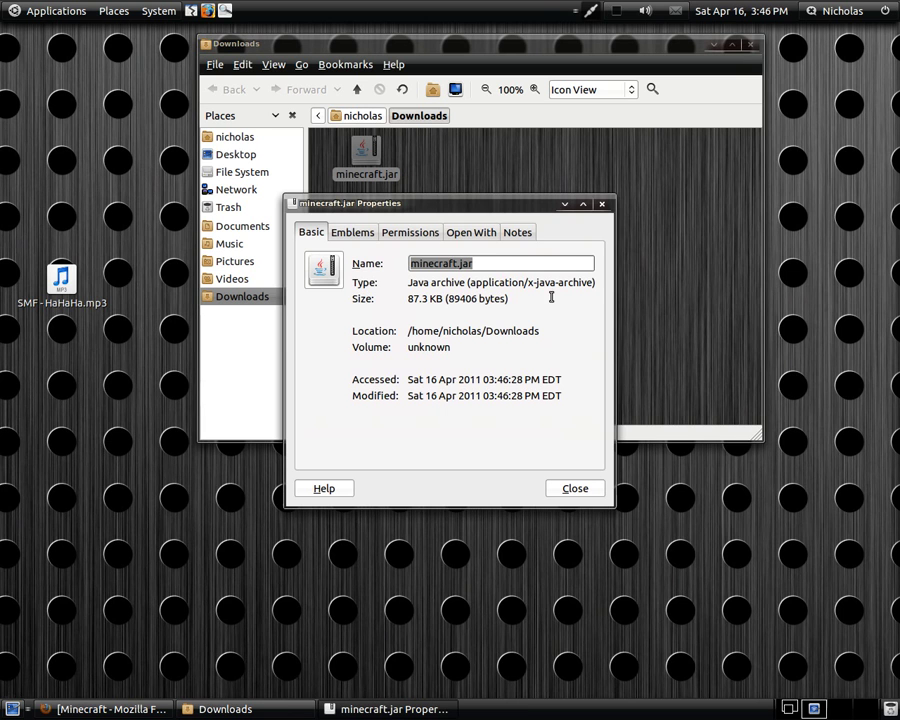
click(351, 233)
click(412, 232)
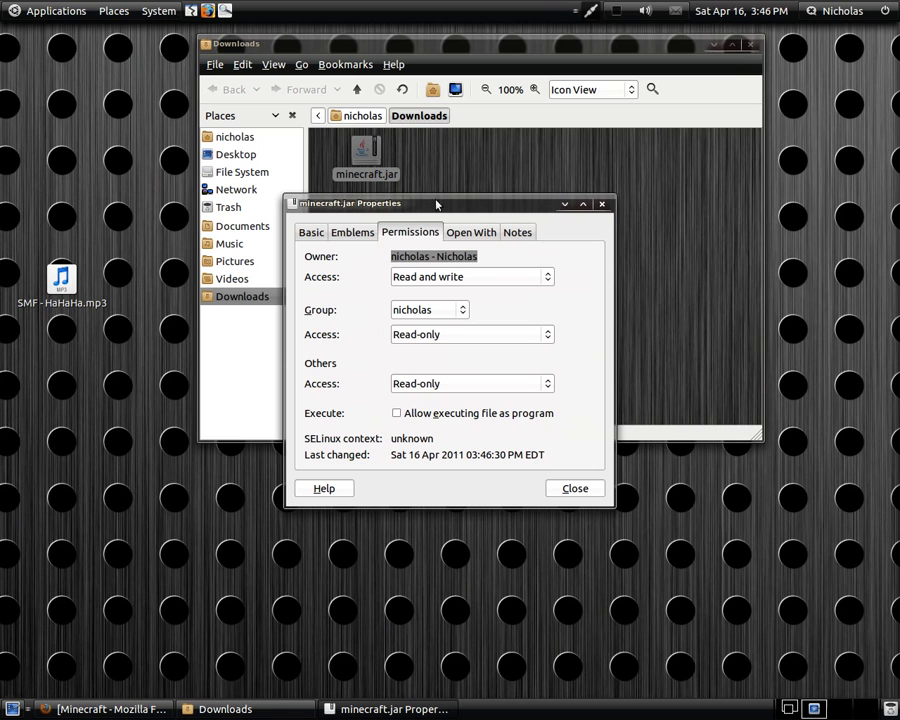
click(398, 414)
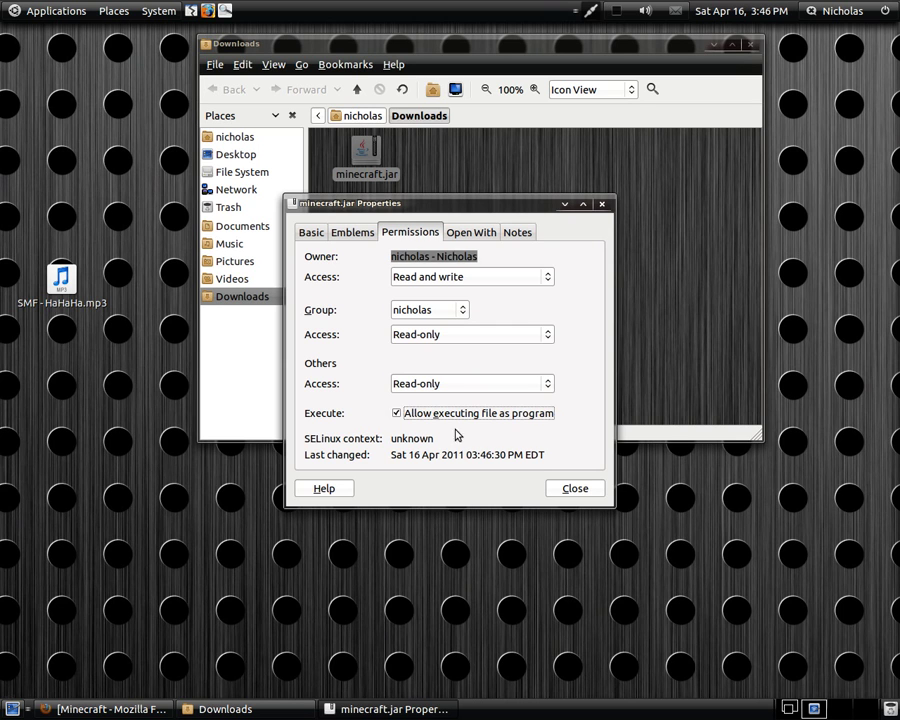
click(574, 489)
click(621, 229)
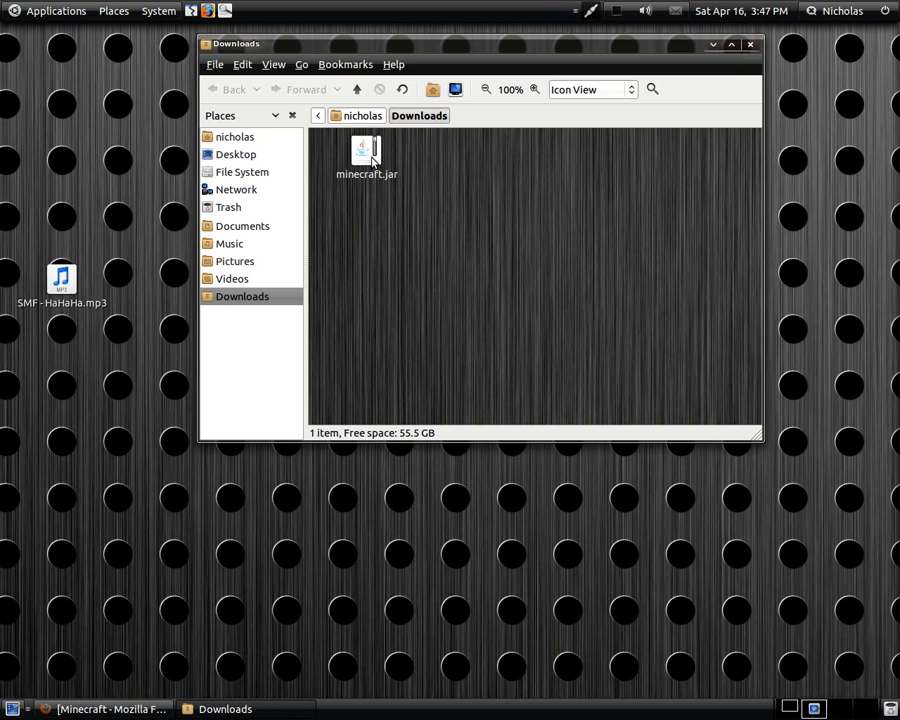
- Open minecraft.jar with Sun Java 6 Runtime, remembering it for Java archives
right_click(372, 160)
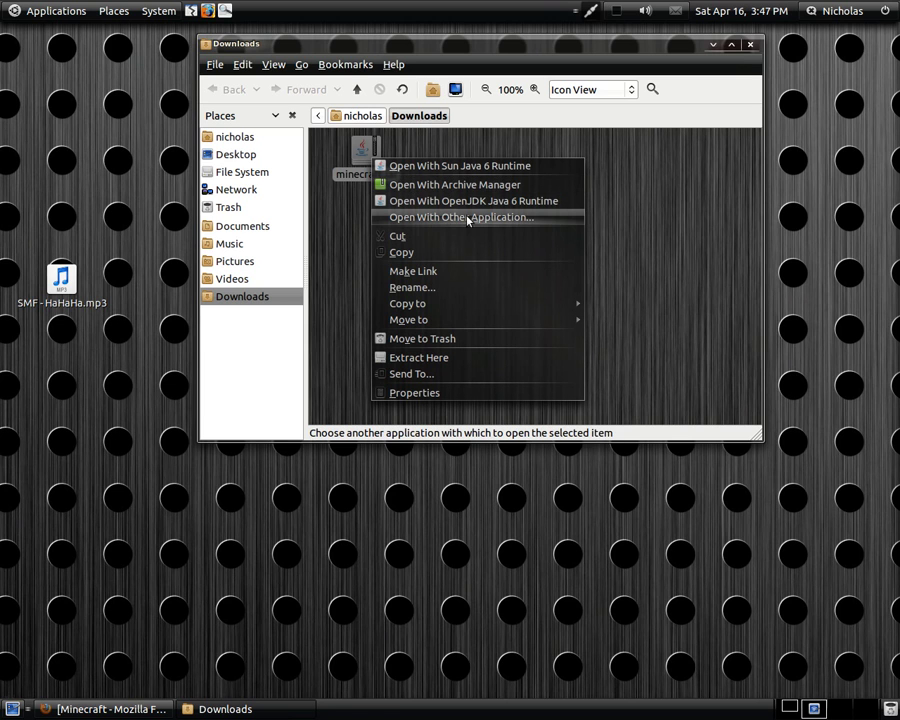
click(433, 218)
scroll(589, 250, down, 1)
drag(589, 250, 585, 395)
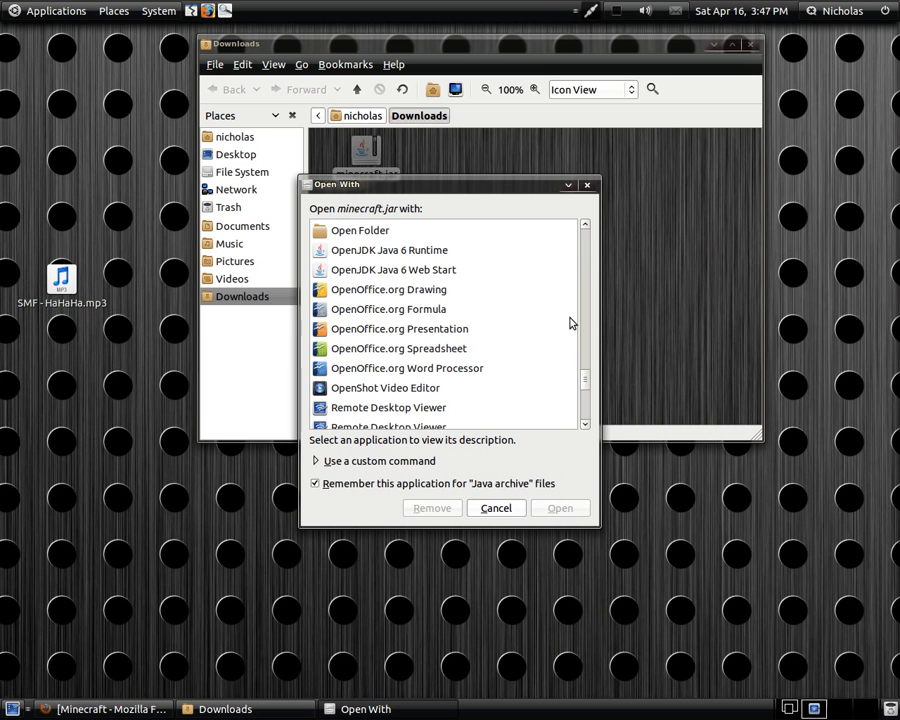
drag(585, 378, 586, 395)
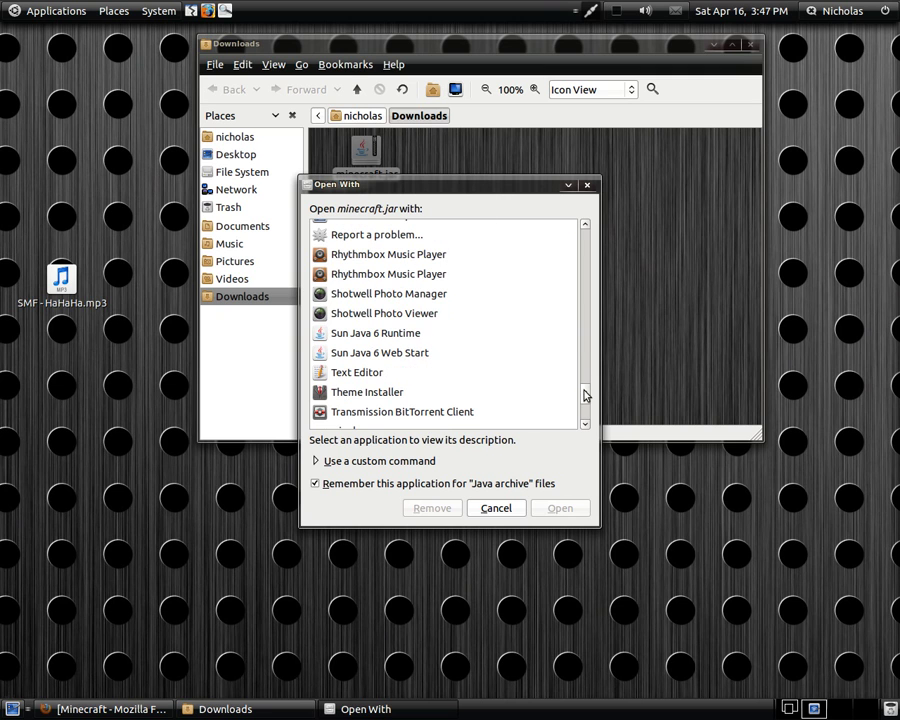
click(379, 335)
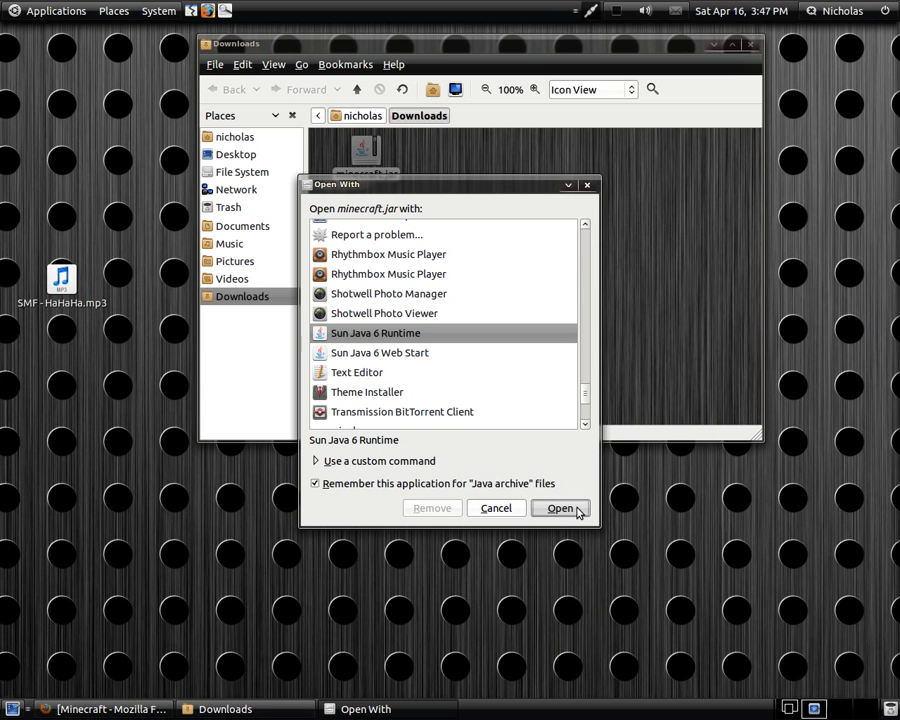
click(578, 512)
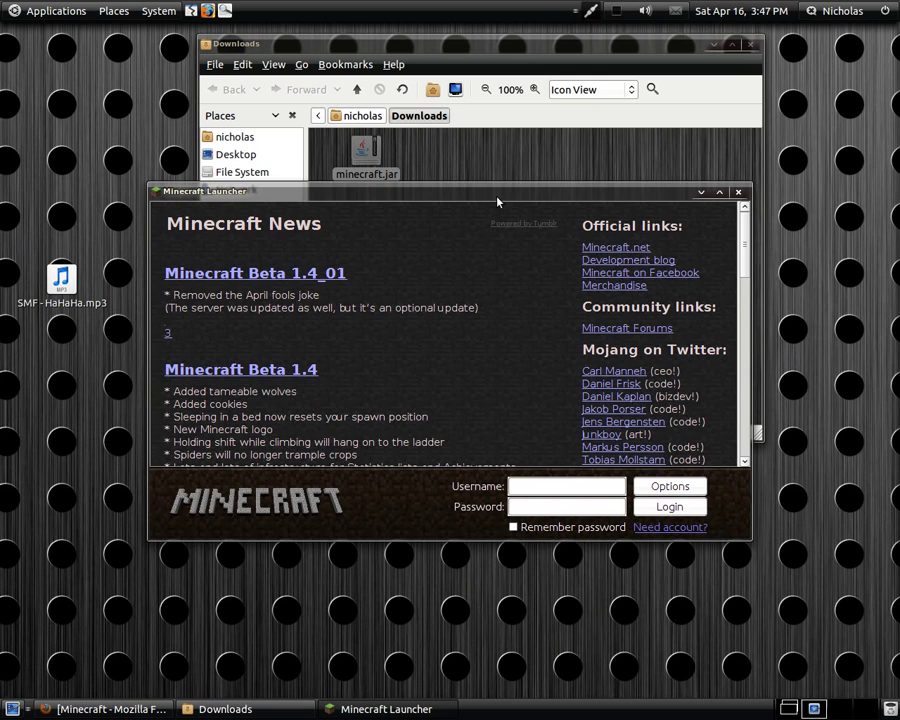
- Enter the account username and password in the Minecraft Launcher and log in to start the update
drag(496, 201, 504, 152)
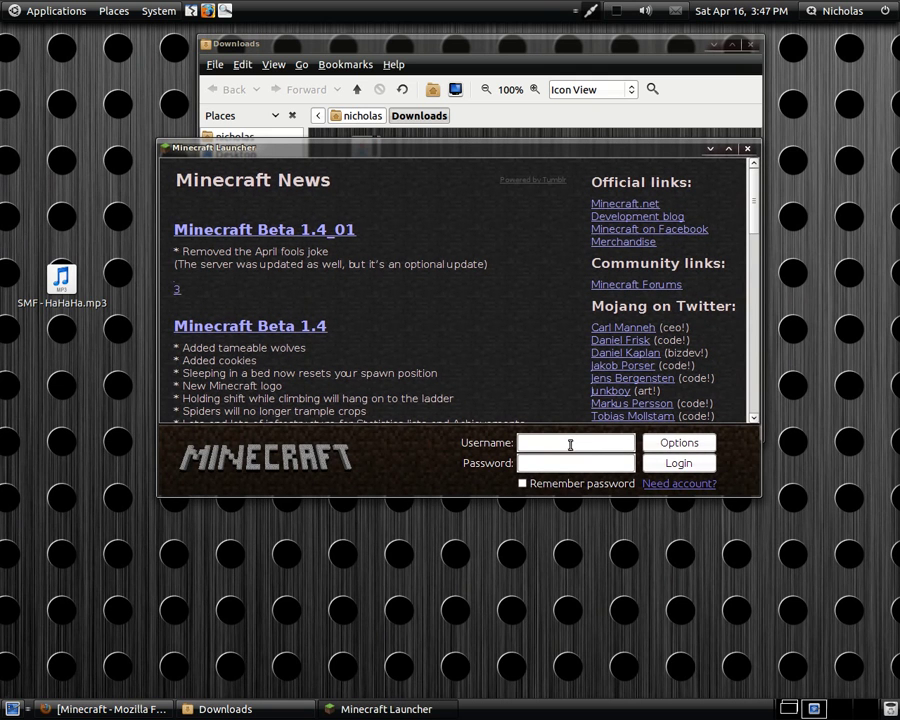
click(570, 444)
text(born)
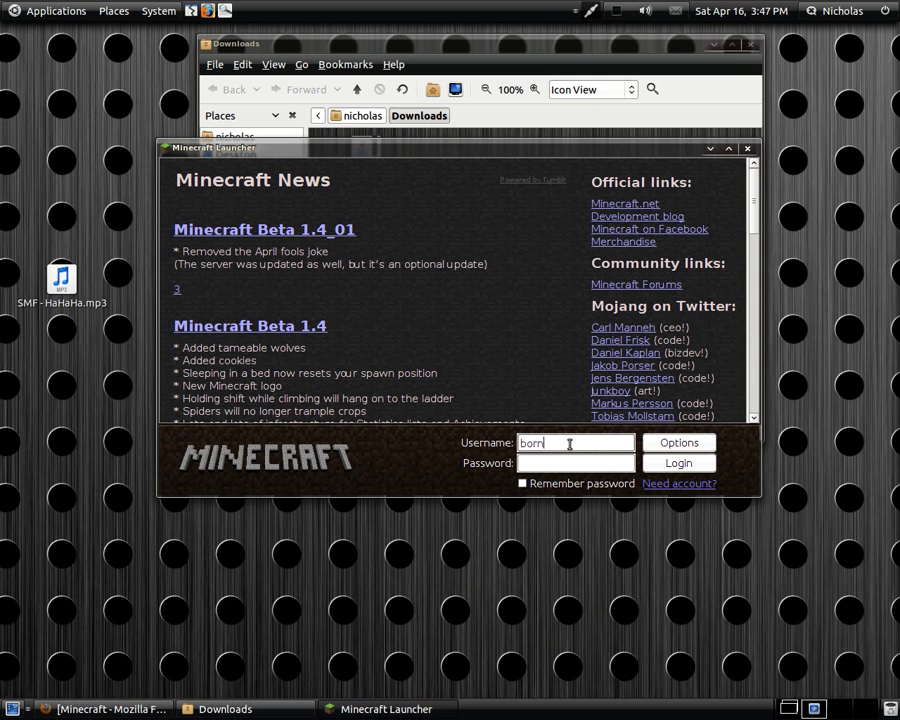
text(2slaynoobz)
click(604, 456)
text(******)
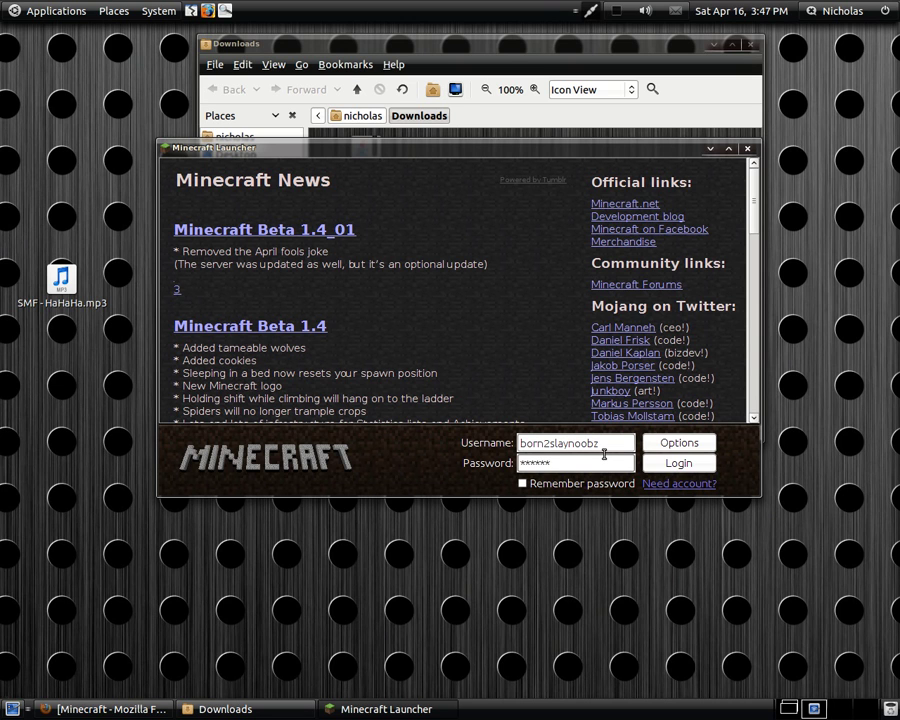
click(662, 464)
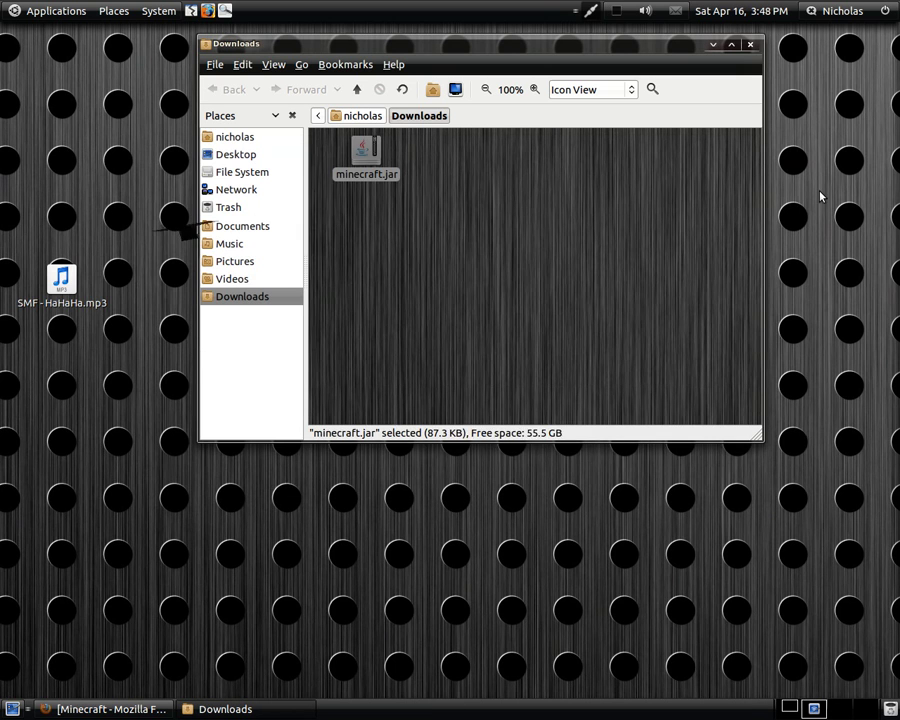
- Close the game and paste a copy of minecraft.jar into the hidden ~/.minecraft folder
click(619, 185)
right_click(373, 168)
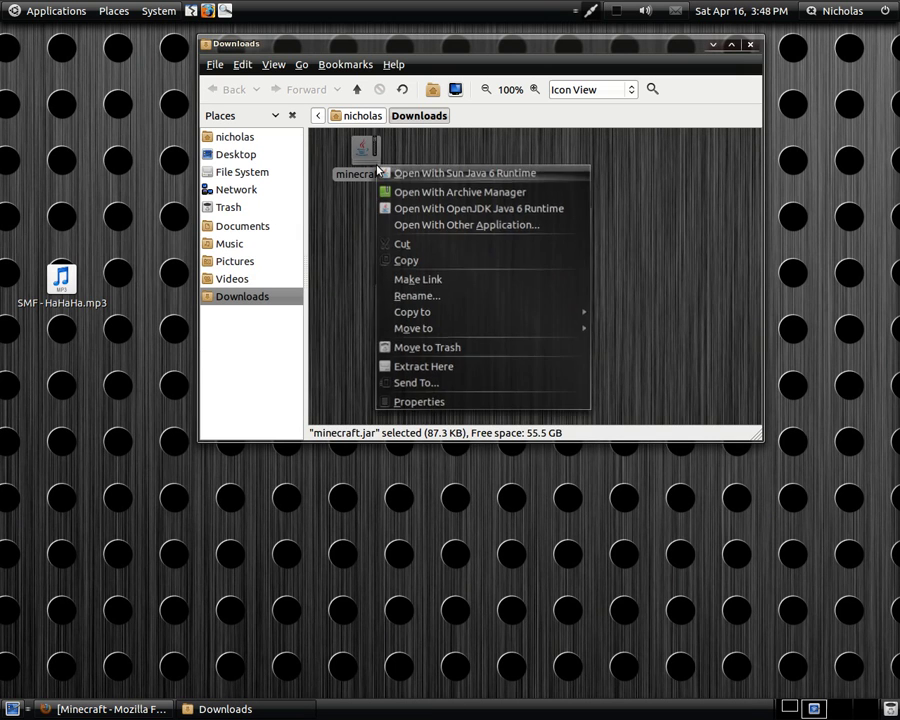
click(435, 262)
click(222, 137)
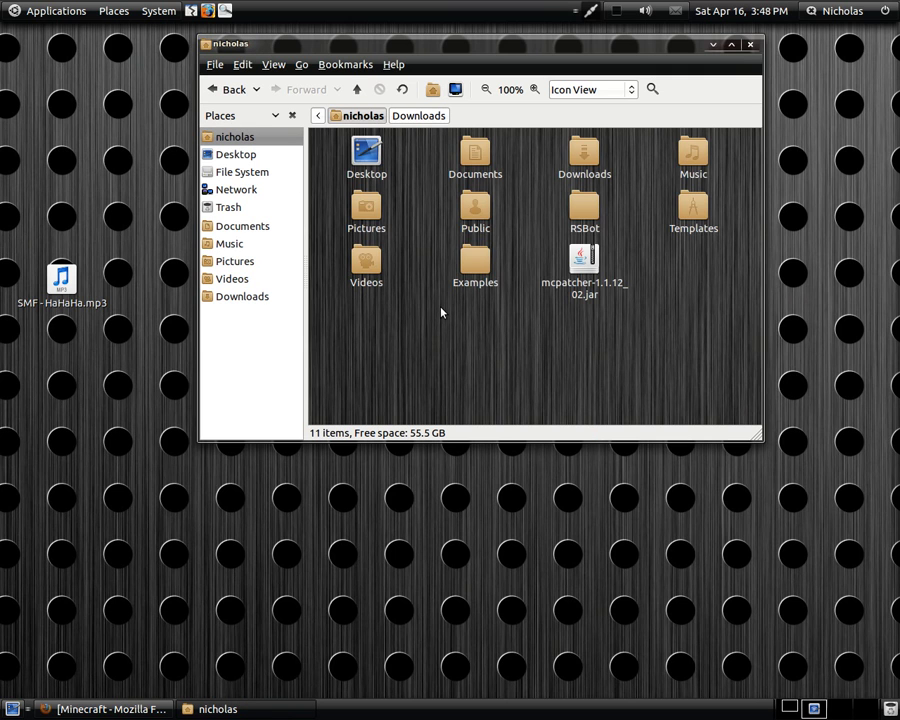
key(ctrl+h)
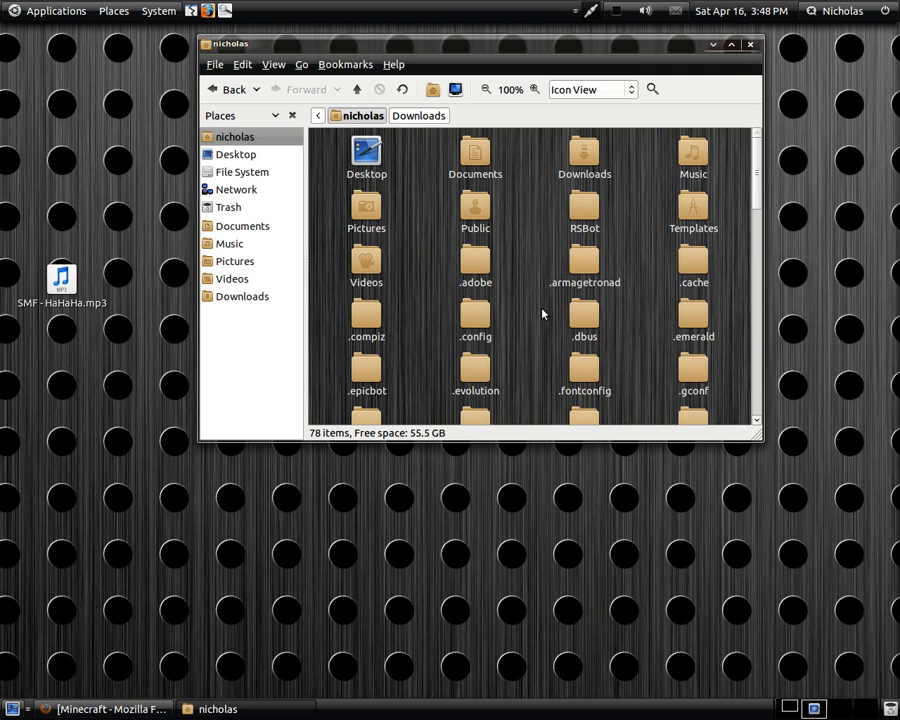
scroll(540, 316, down, 5)
double_click(584, 347)
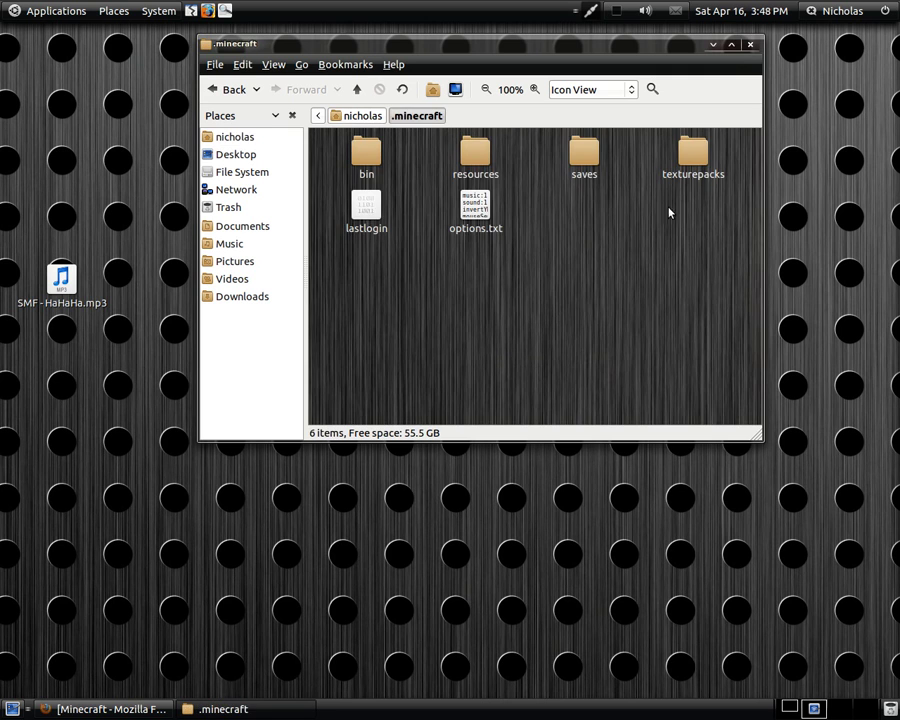
right_click(392, 288)
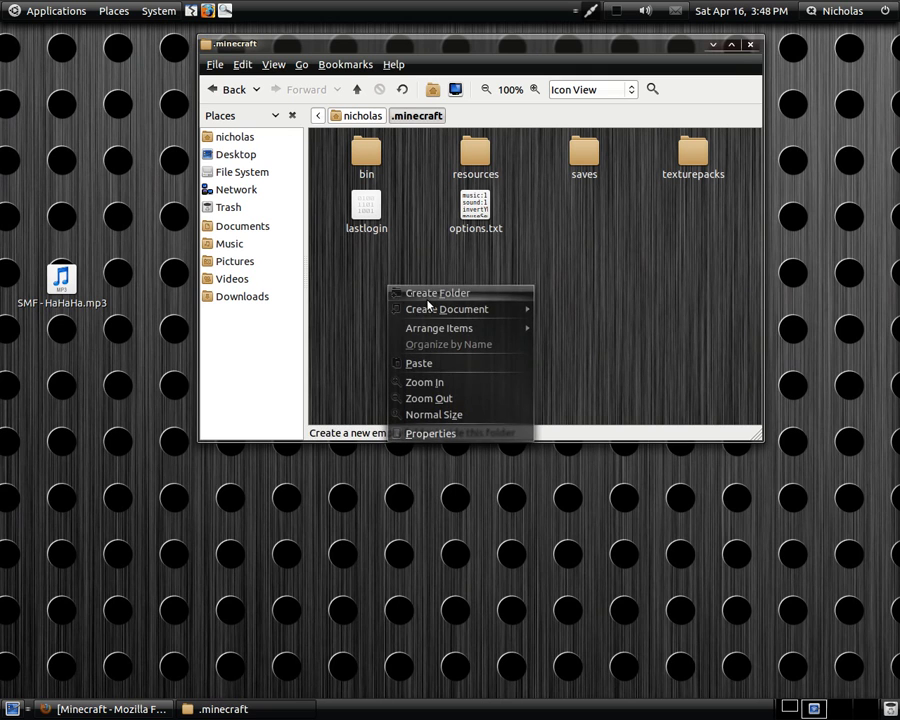
click(416, 362)
click(597, 318)
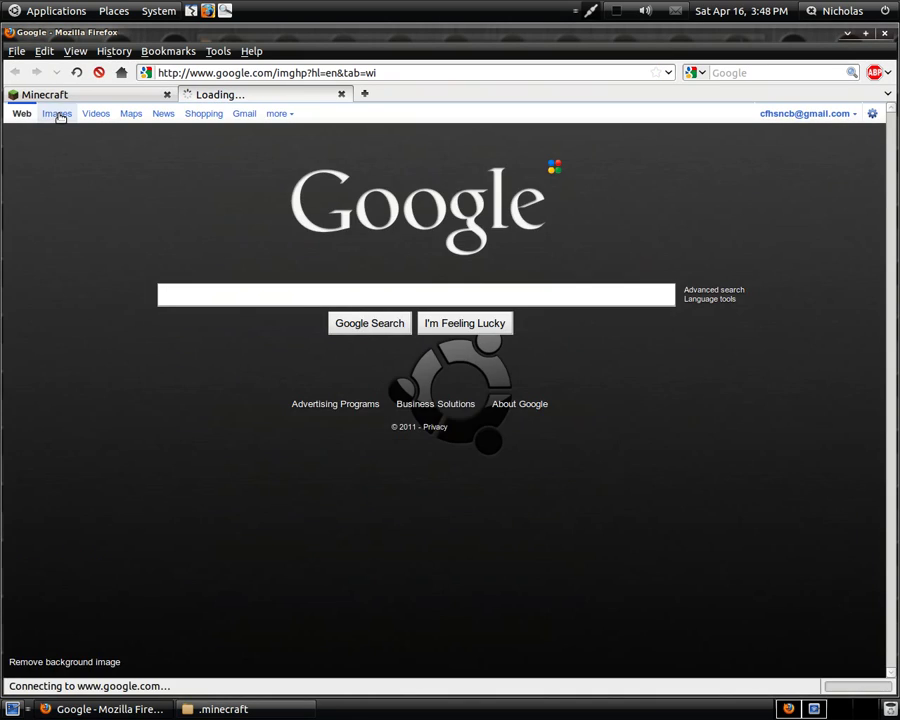
- Search Google Images for 'minecraft icon png' and open the grass-block result
click(268, 276)
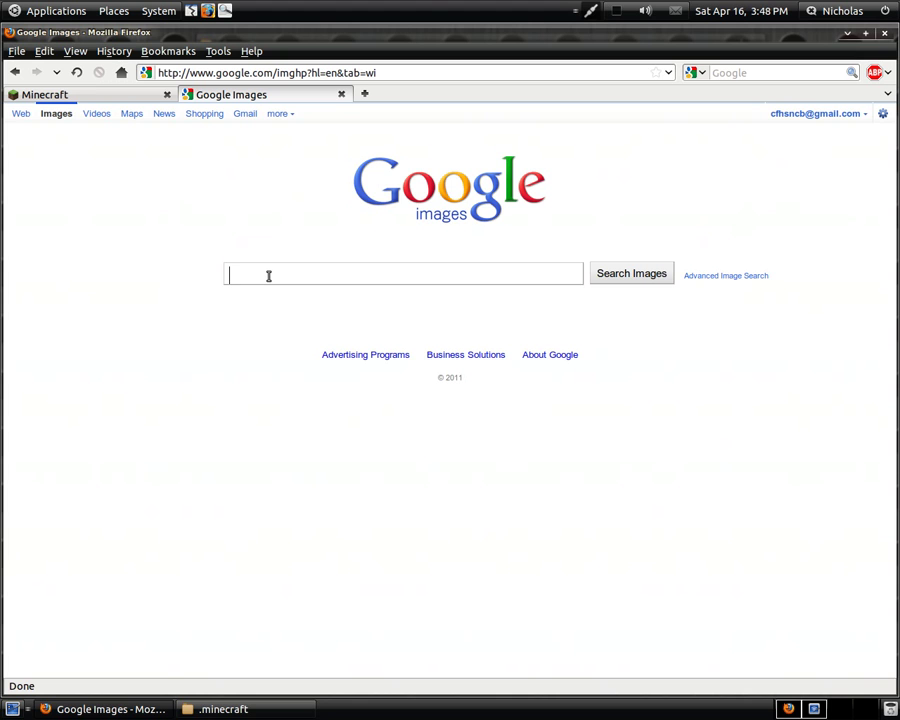
text(mine)
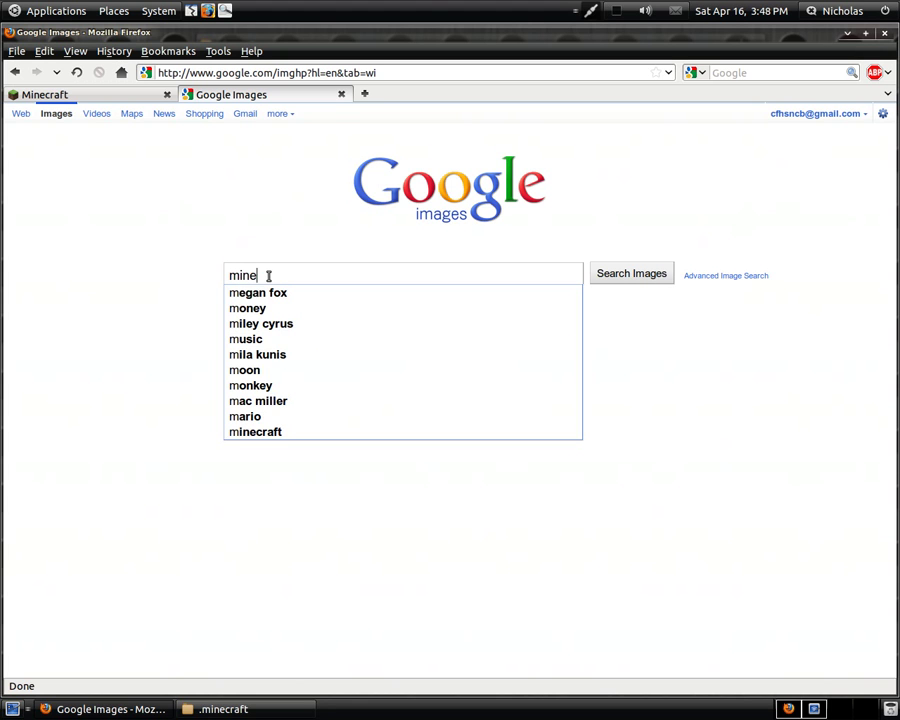
text(craft)
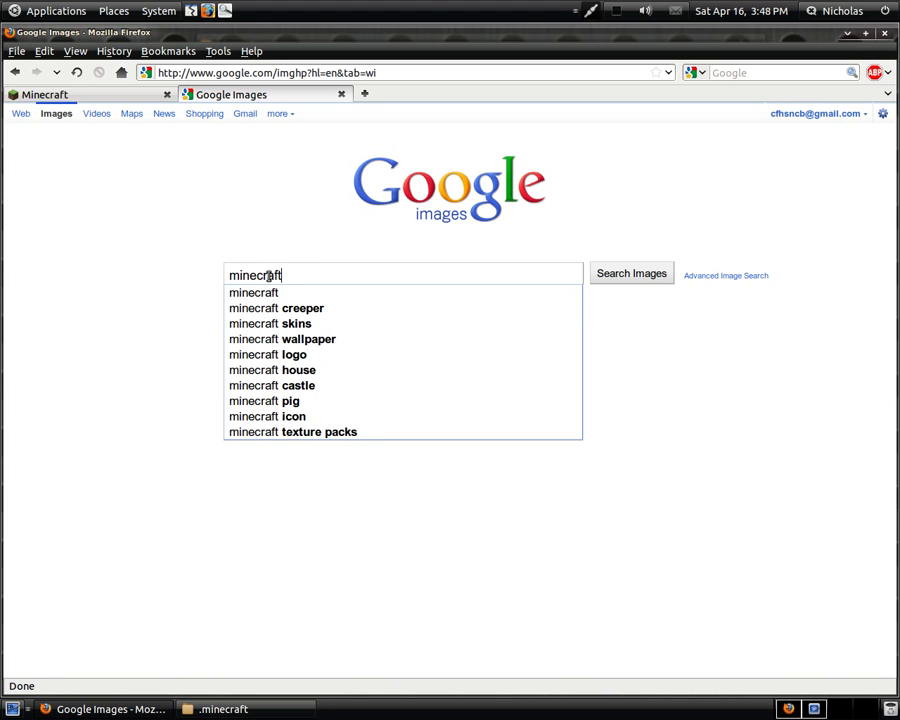
text( icon)
key(Down)
key(Down)
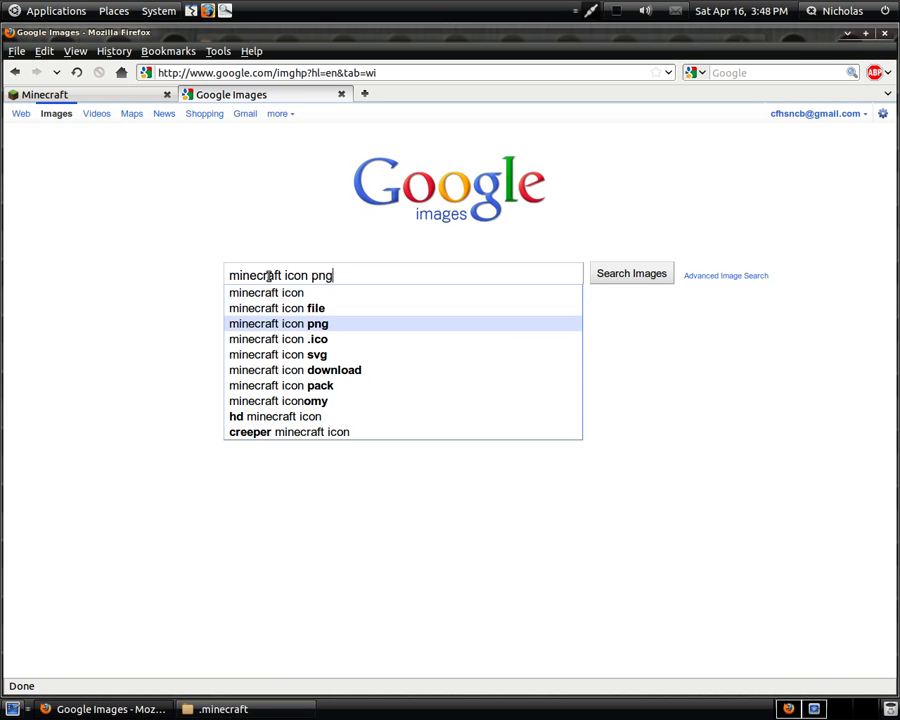
key(Return)
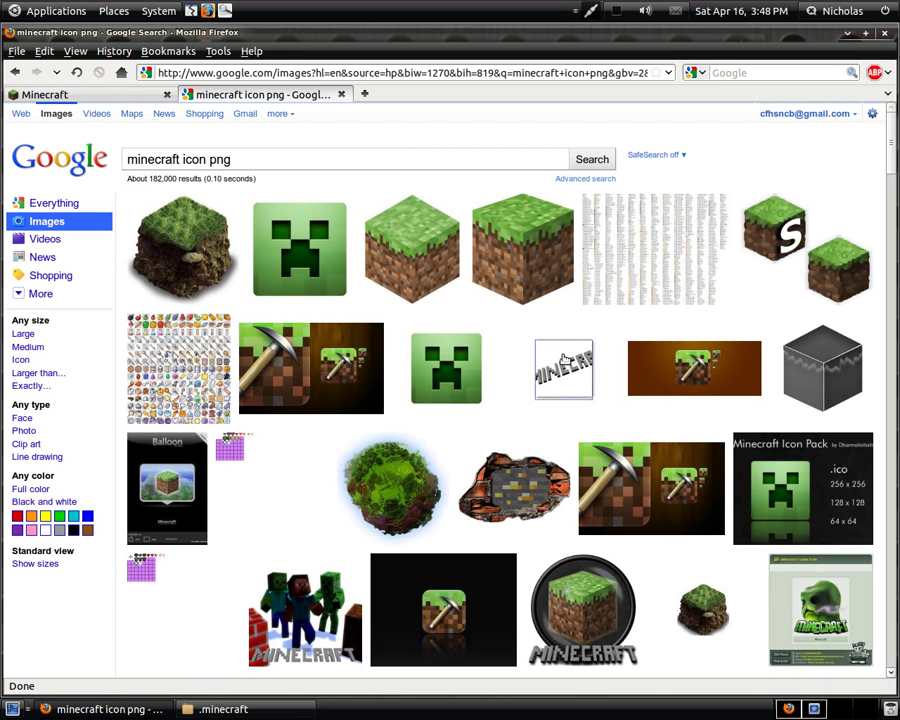
mouse_move(530, 242)
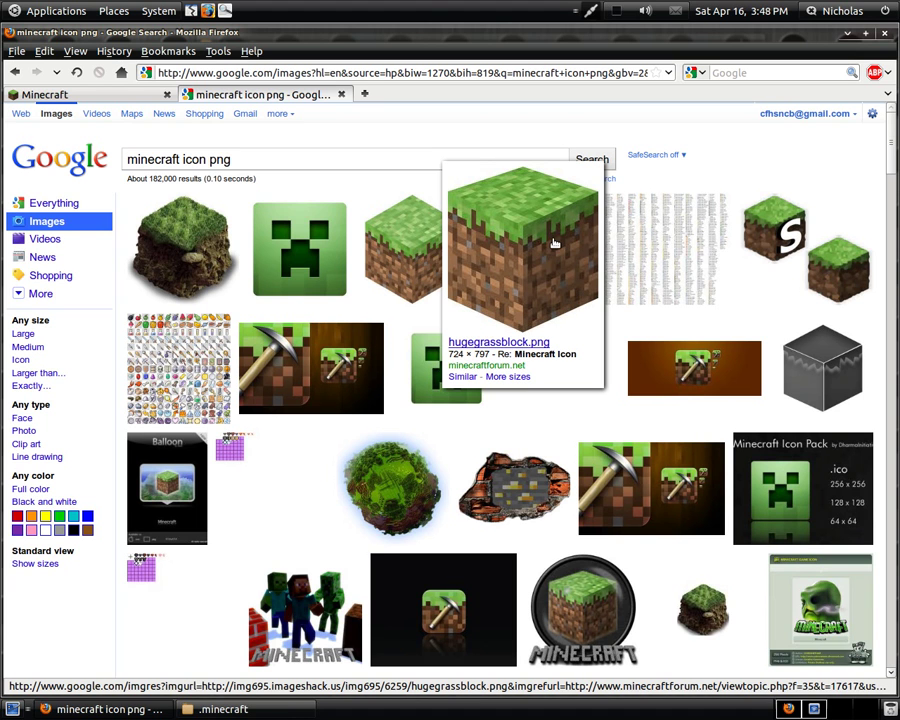
click(554, 243)
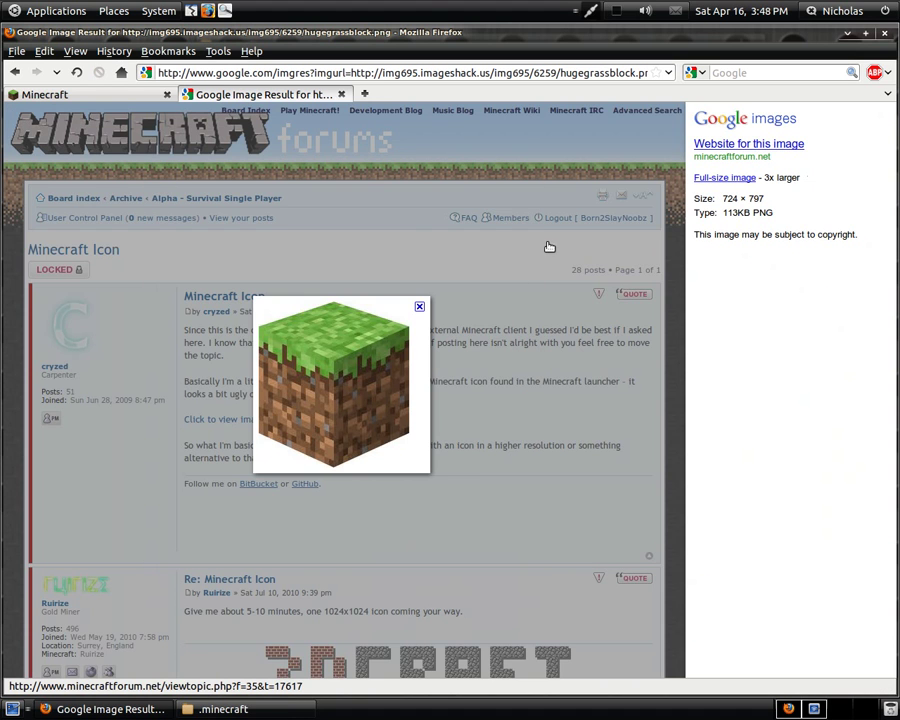
- Cancel saving the grass-block image and open the dirt-block result instead
right_click(349, 374)
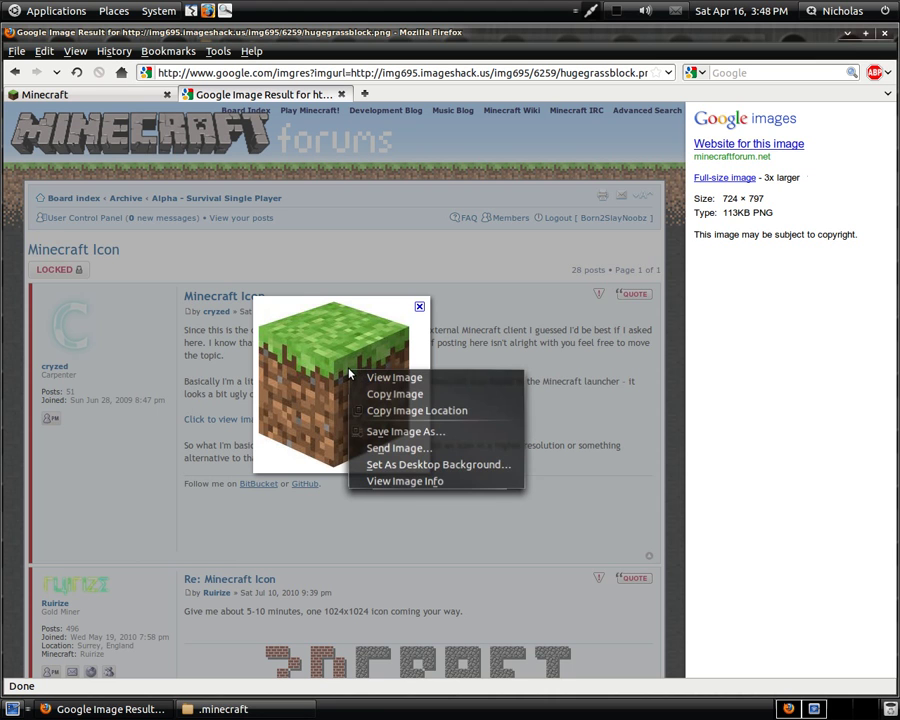
click(422, 440)
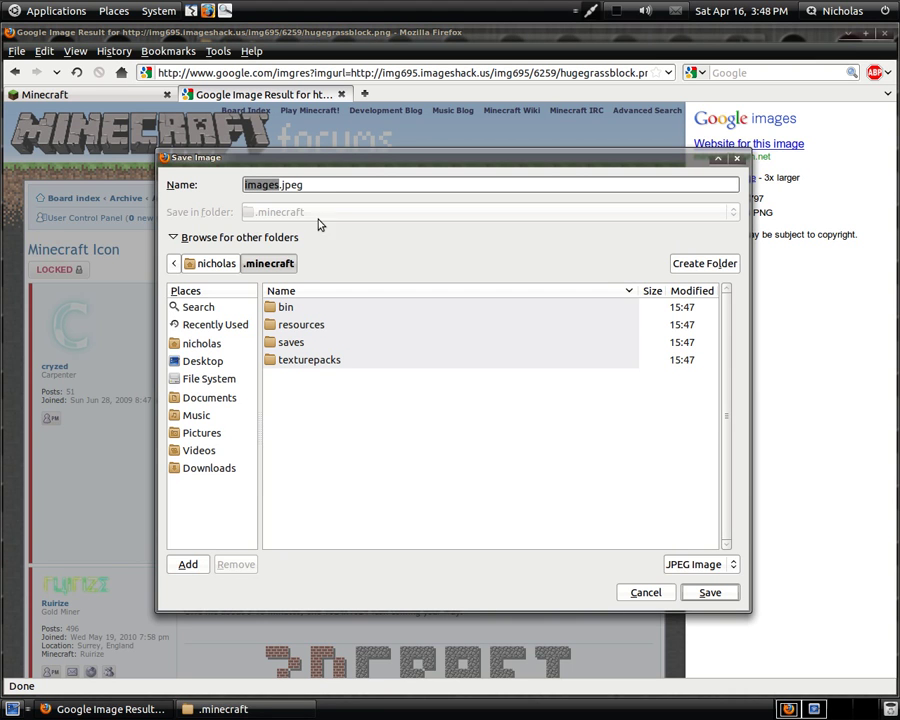
click(645, 592)
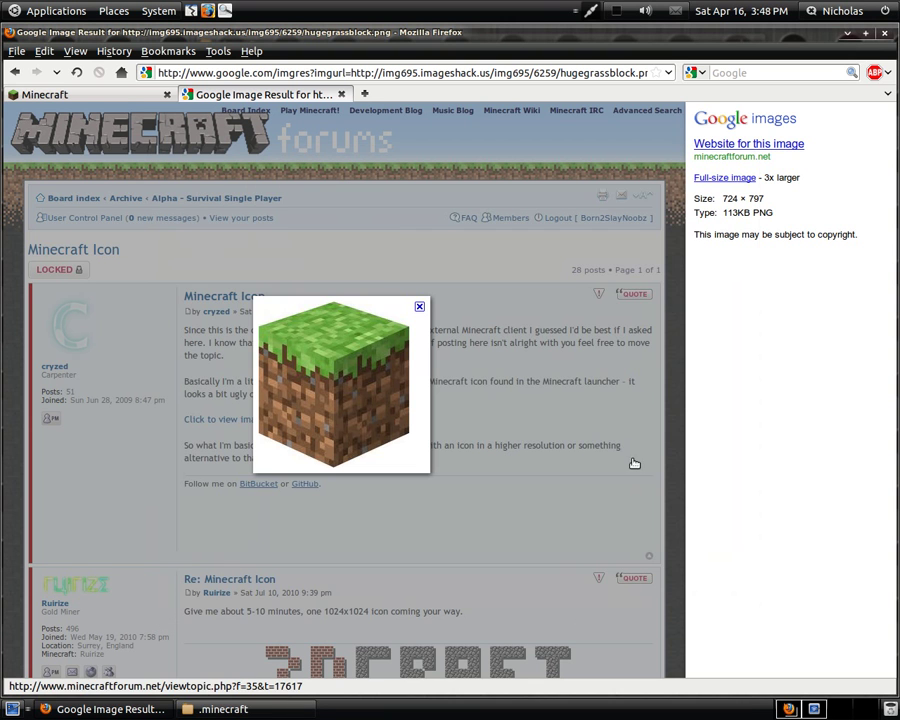
click(418, 308)
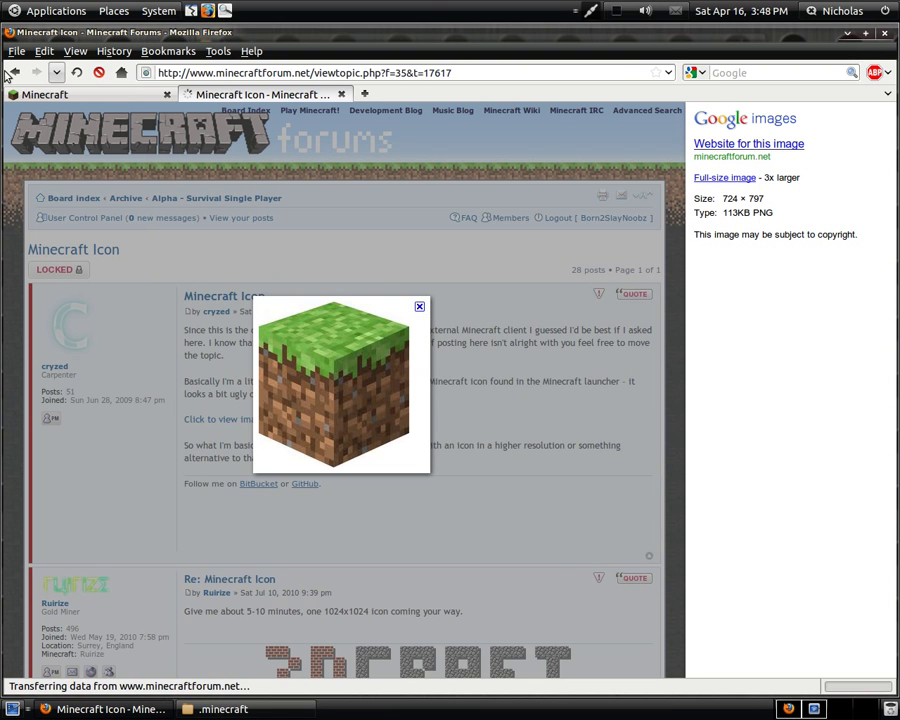
click(15, 72)
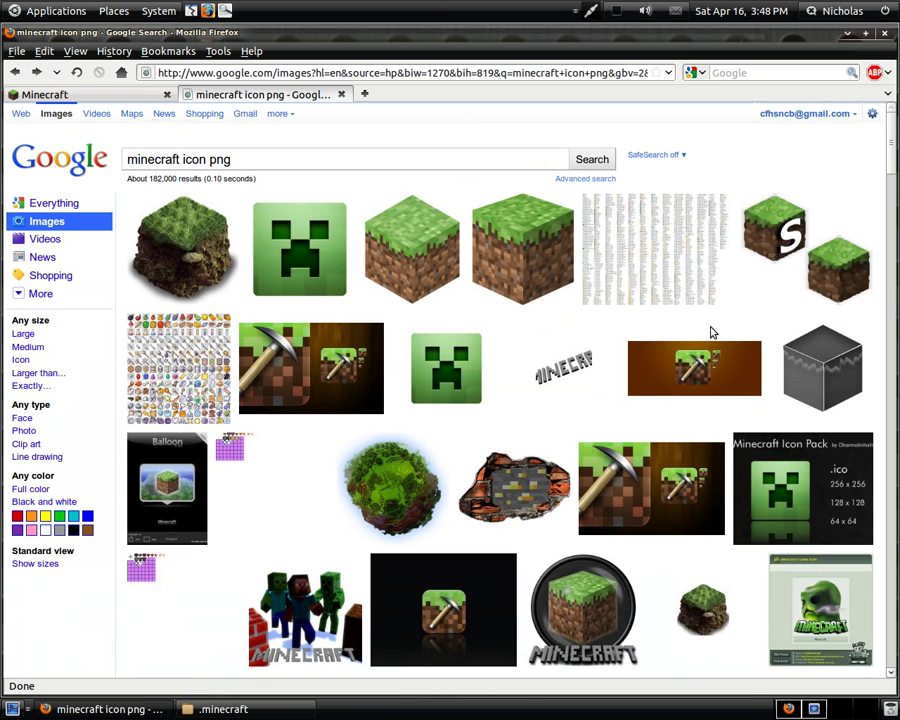
scroll(693, 337, down, 3)
scroll(690, 336, up, 3)
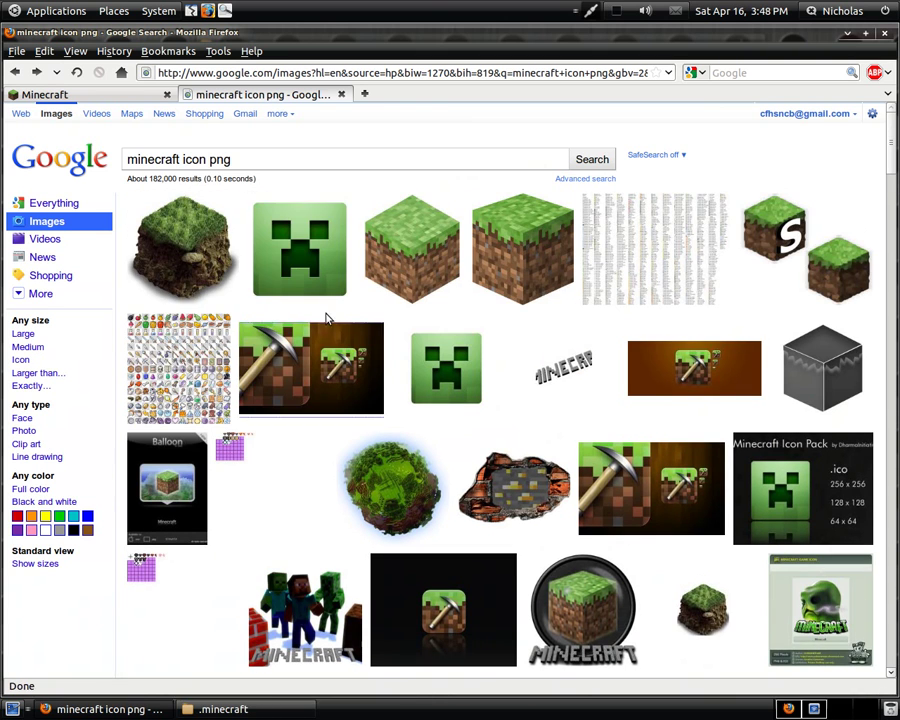
click(156, 257)
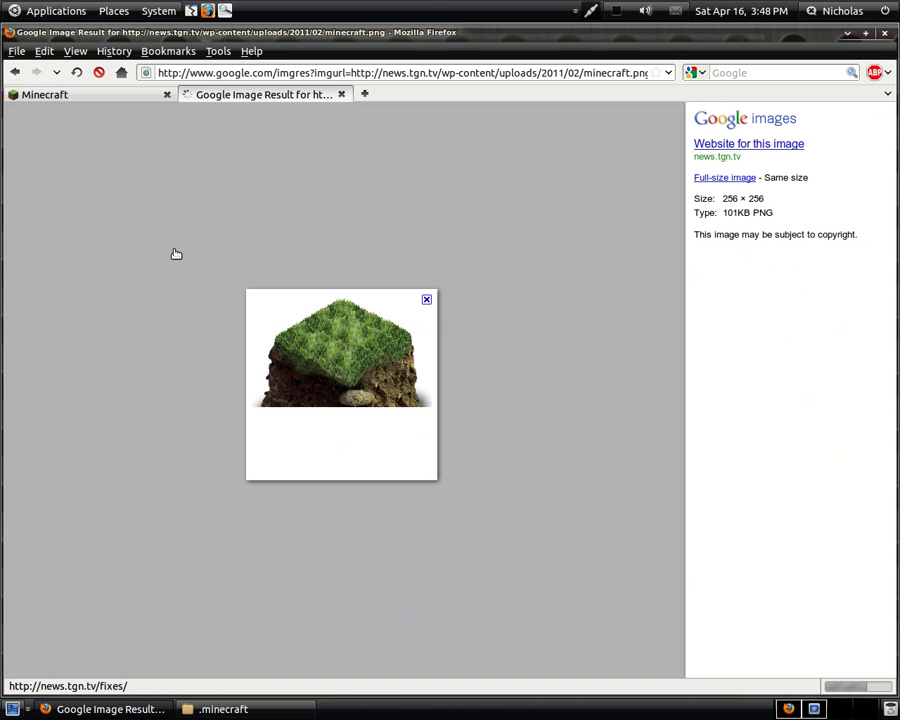
- Save the block image as minecraft.png in ~/.minecraft
right_click(321, 365)
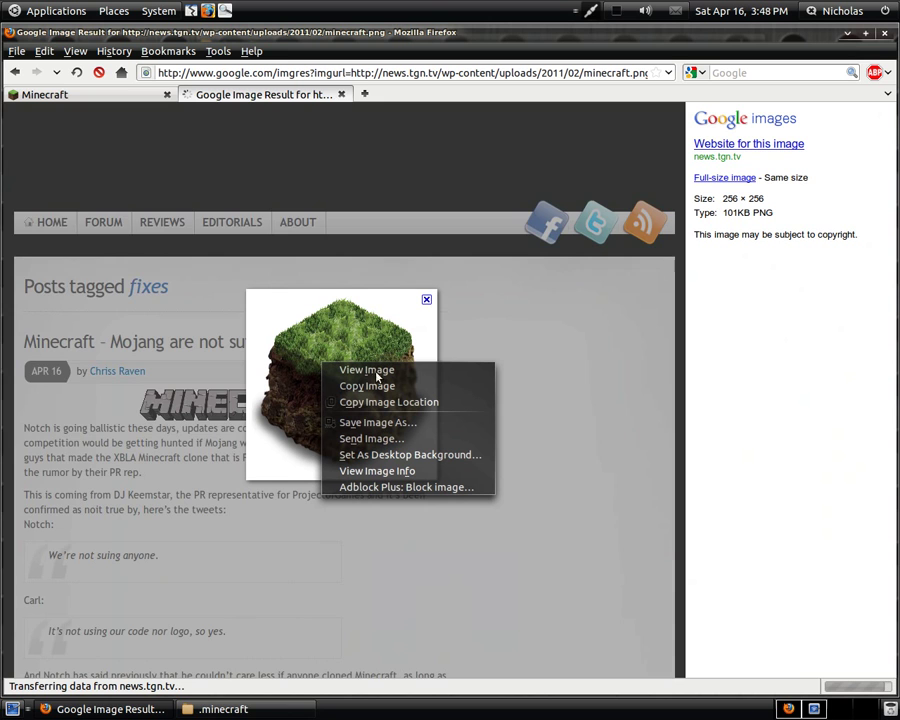
click(378, 423)
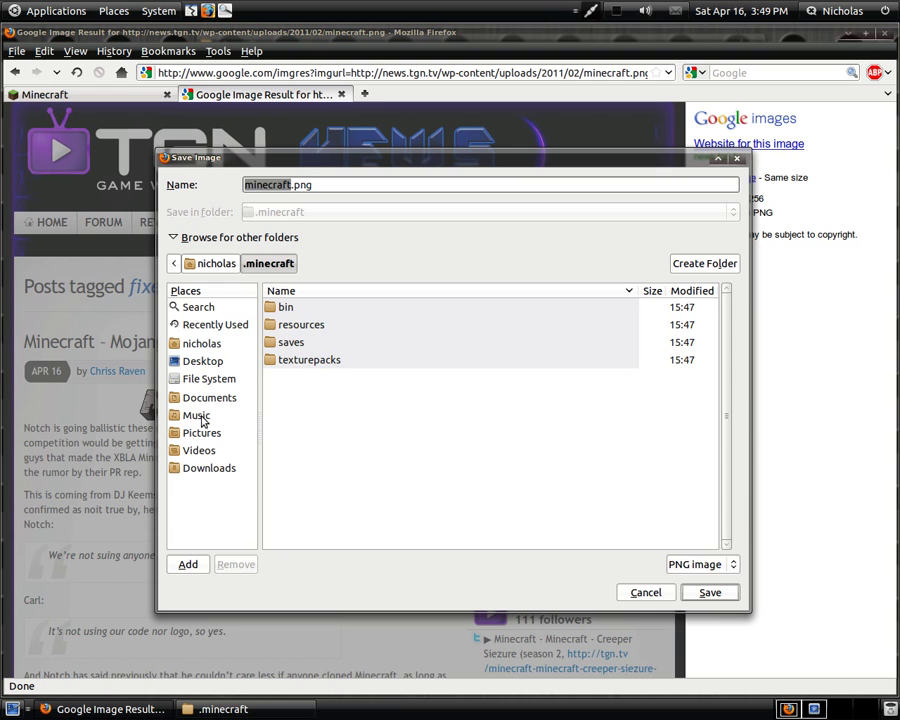
click(201, 342)
scroll(444, 540, down, 6)
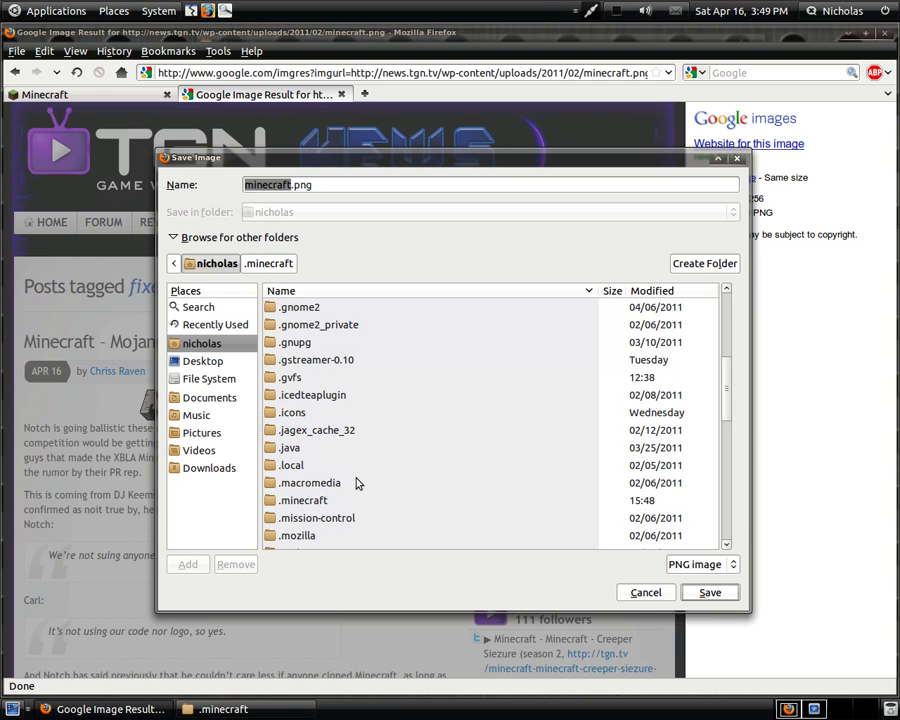
double_click(310, 500)
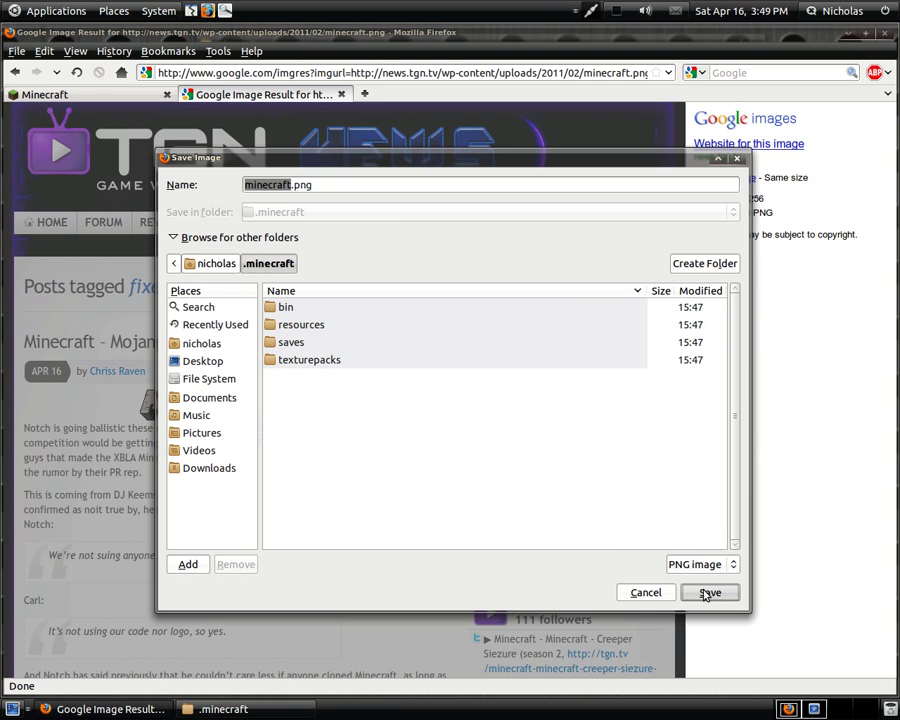
key(Return)
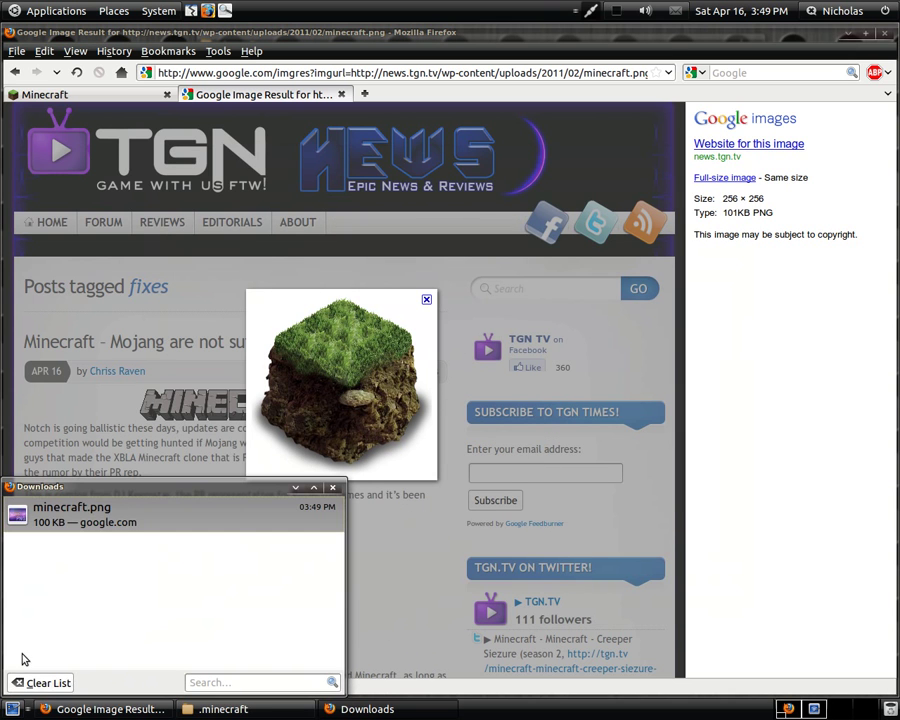
- Clear the finished downloads list and close Firefox
click(40, 680)
click(333, 487)
click(884, 33)
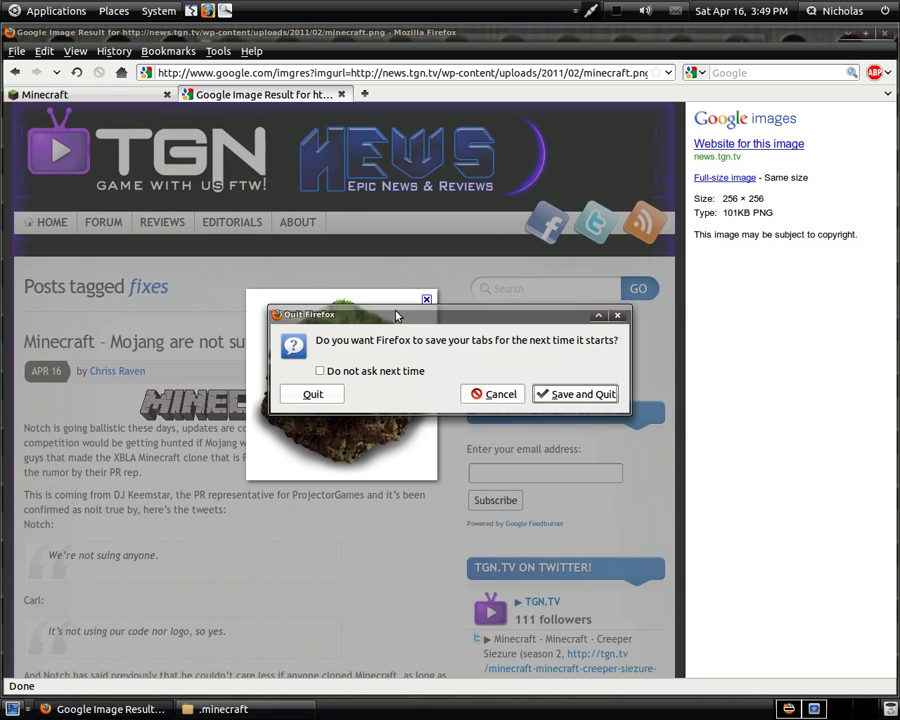
- Quit Firefox and begin a new desktop launcher, entering its Minecraft name
click(333, 394)
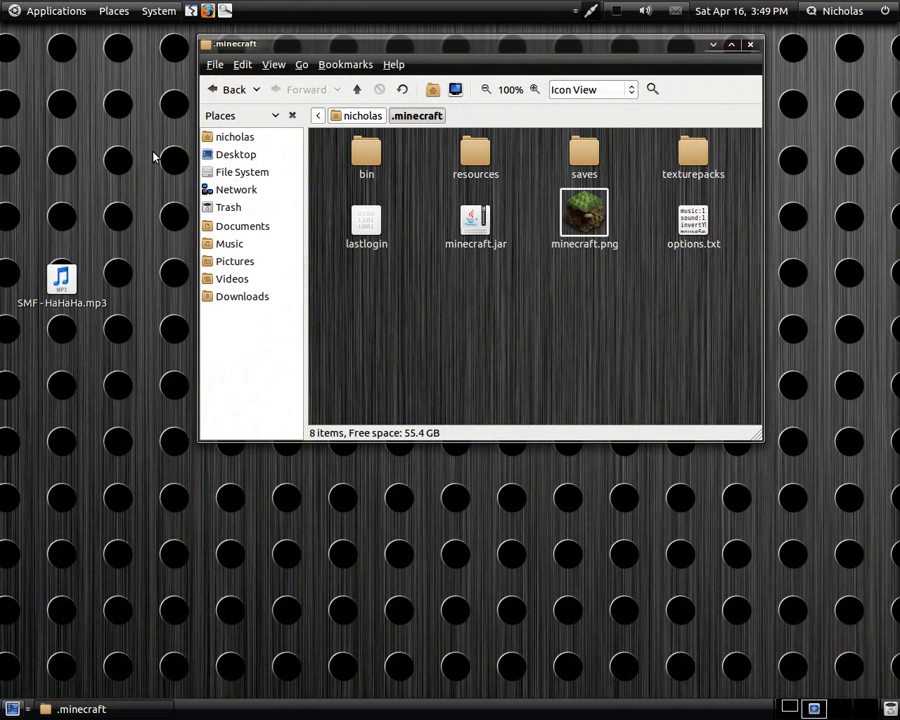
drag(262, 42, 347, 54)
right_click(43, 74)
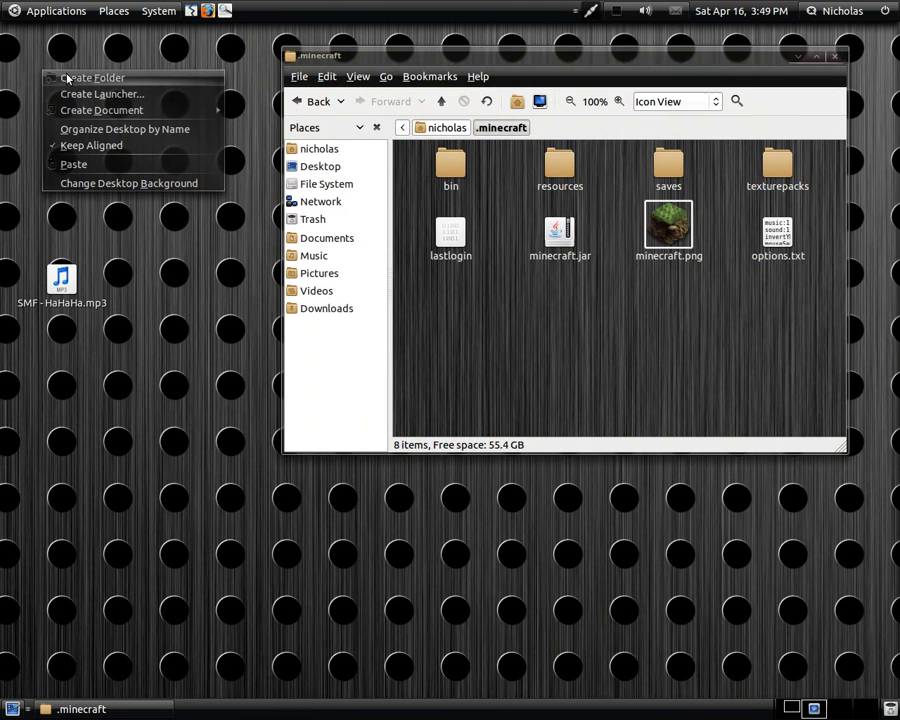
click(94, 95)
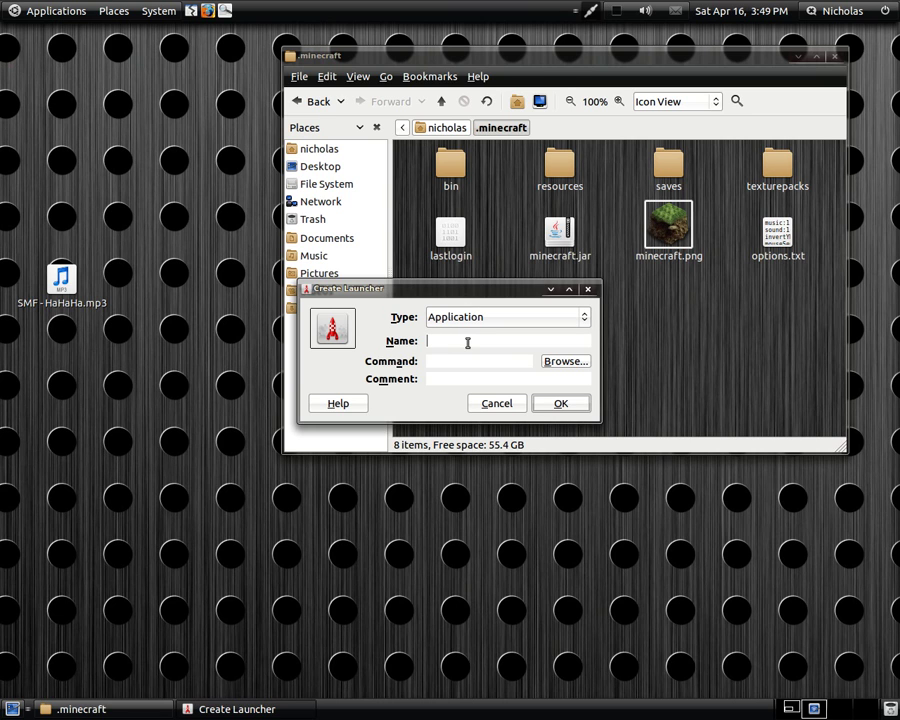
text(Minecraft)
- Set the launcher command to java -jar with ~/.minecraft/minecraft.jar
click(515, 362)
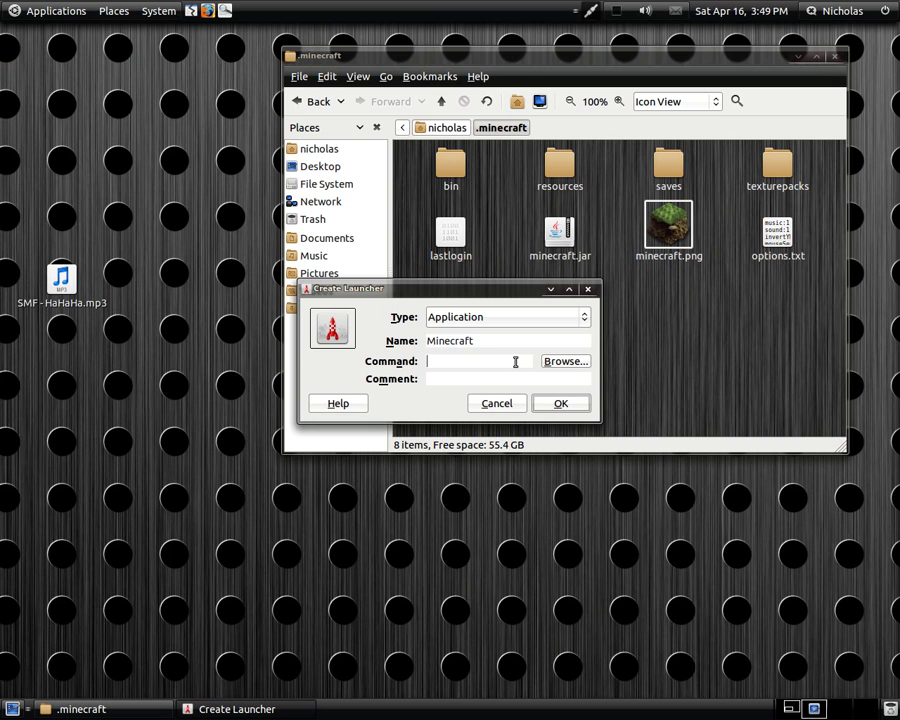
click(578, 363)
scroll(345, 420, down, 5)
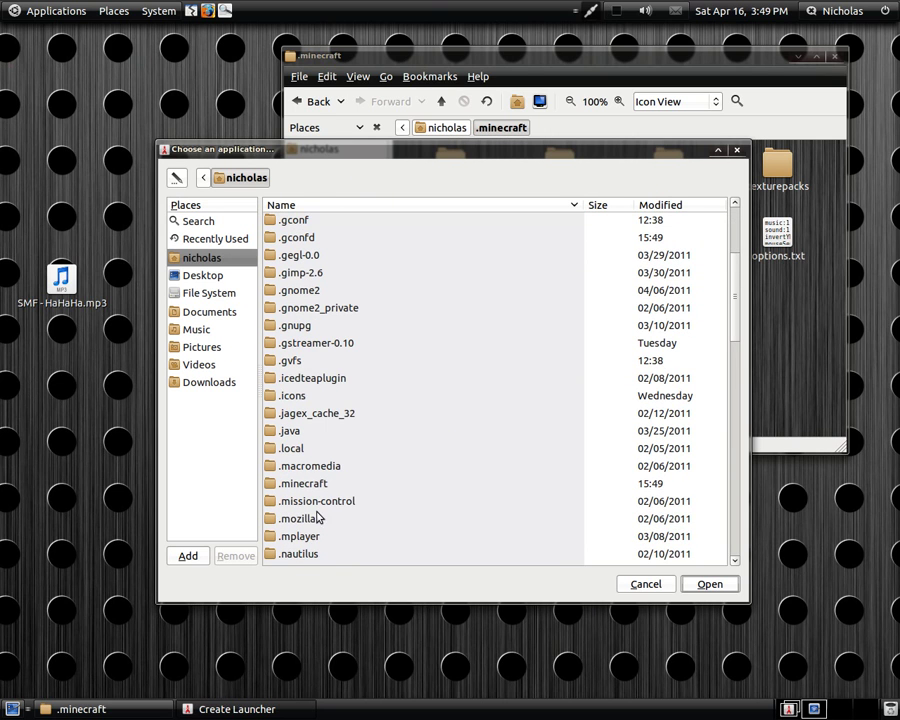
double_click(313, 484)
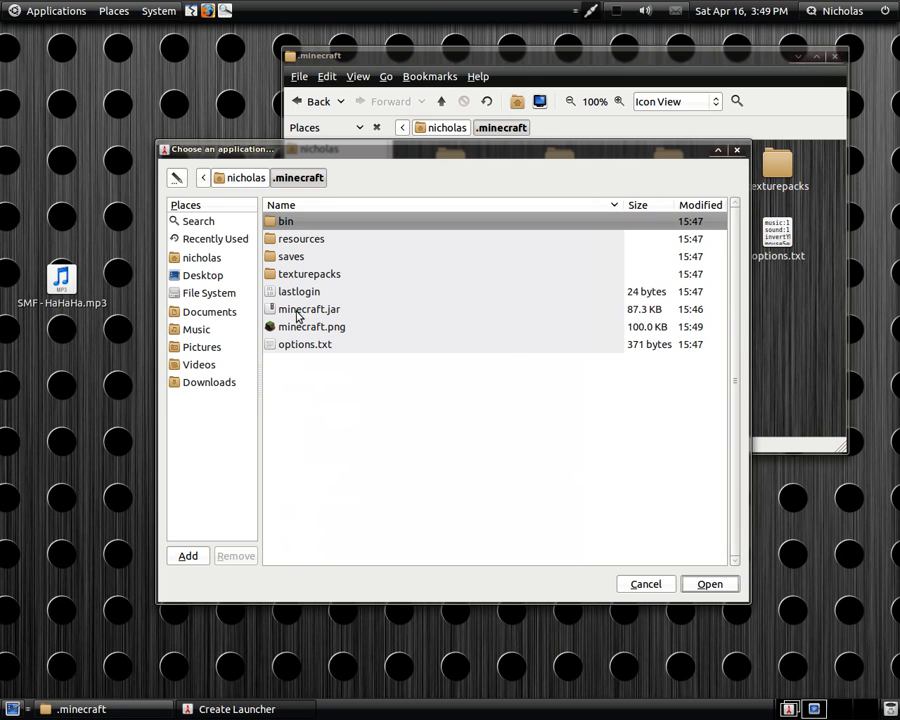
click(296, 312)
click(708, 584)
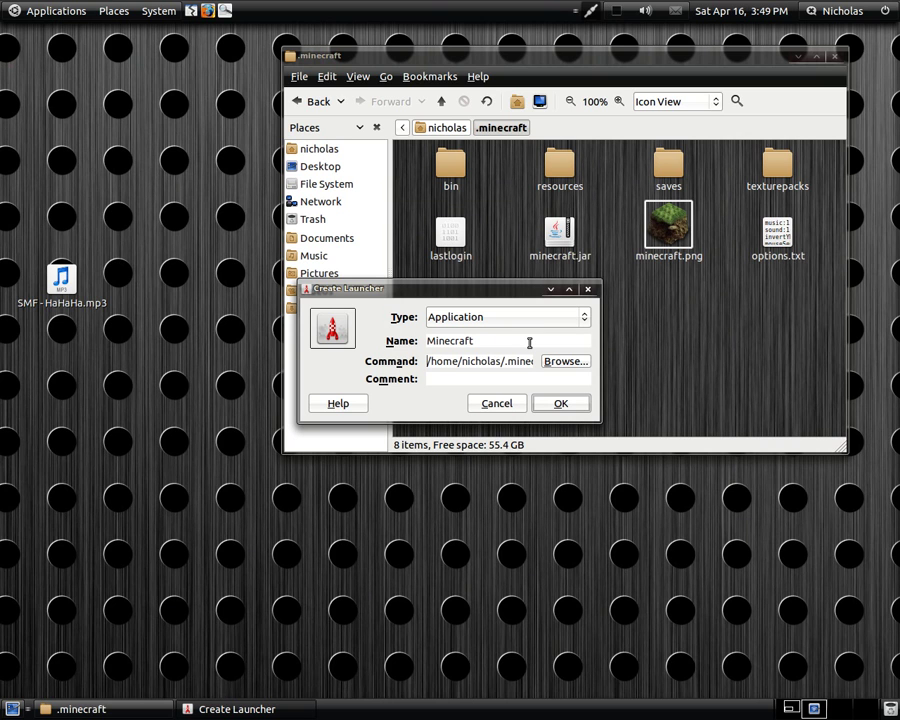
text(java )
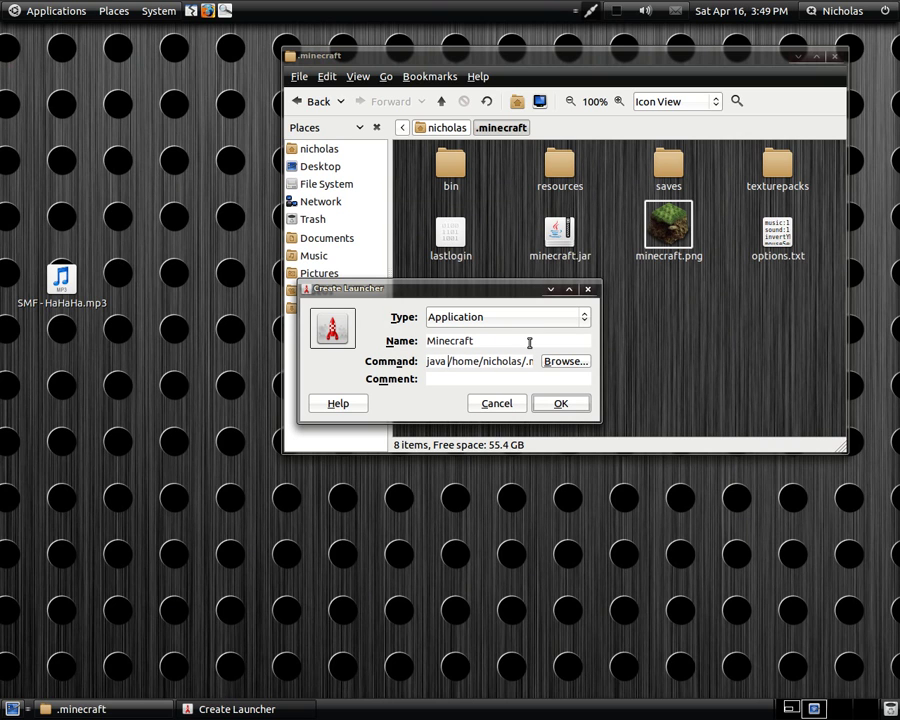
text(-jar)
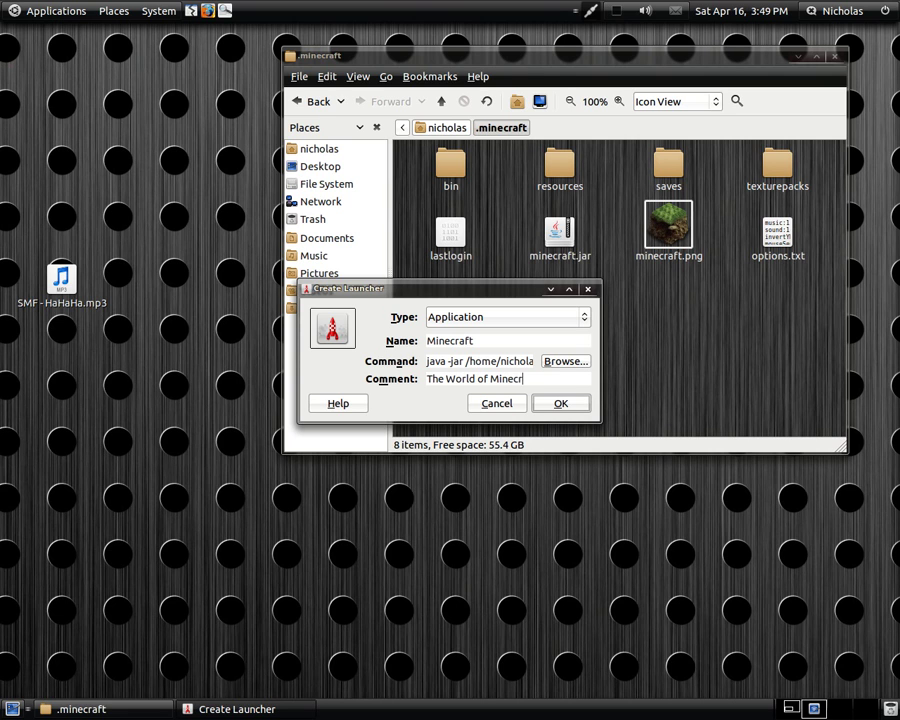
- Use ~/.minecraft/minecraft.png as the launcher icon and create the launcher
click(332, 328)
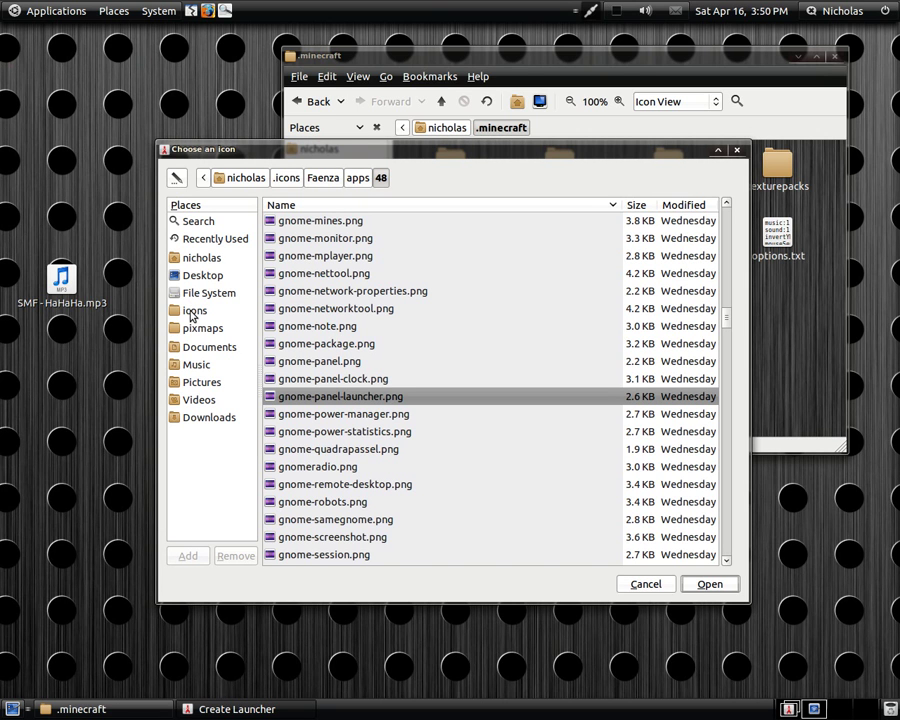
click(191, 259)
scroll(438, 488, down, 3)
double_click(285, 481)
click(318, 291)
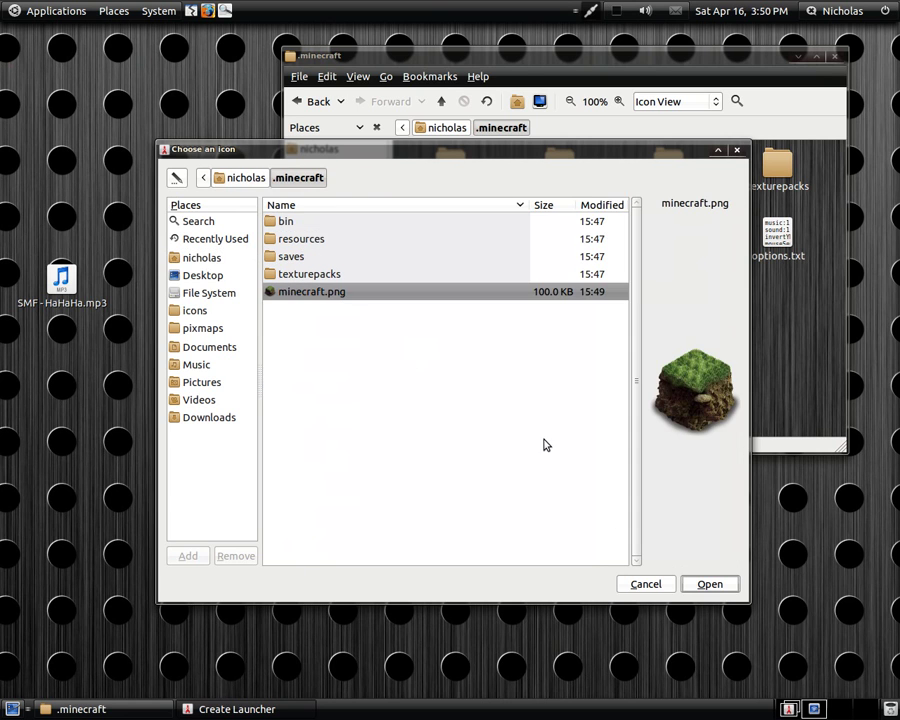
click(708, 584)
click(569, 403)
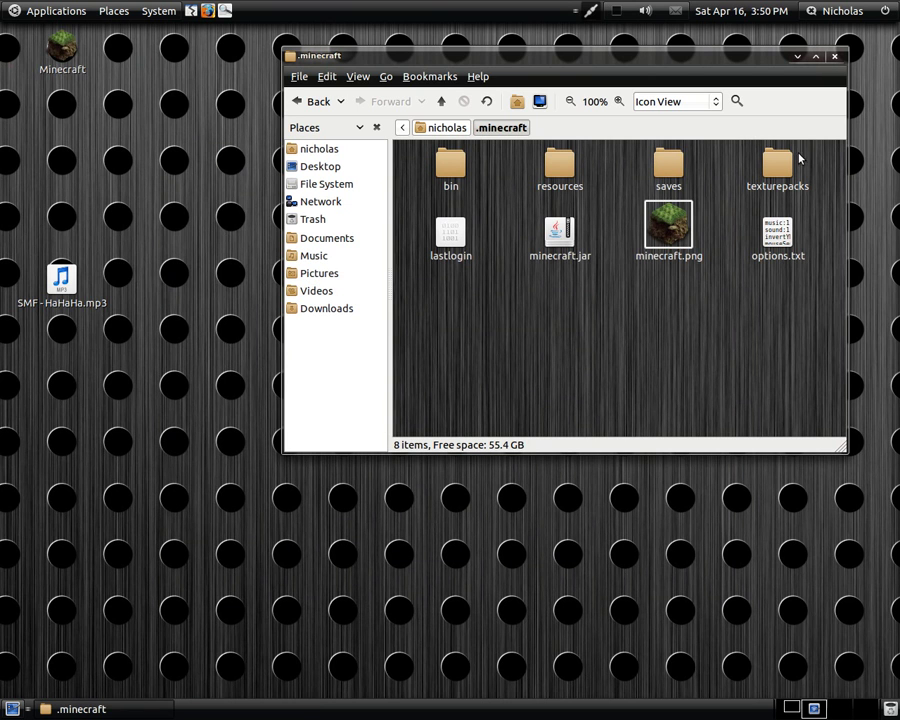
- Close the .minecraft window and the Minecraft Launcher, then glance at Applications > Games
click(838, 57)
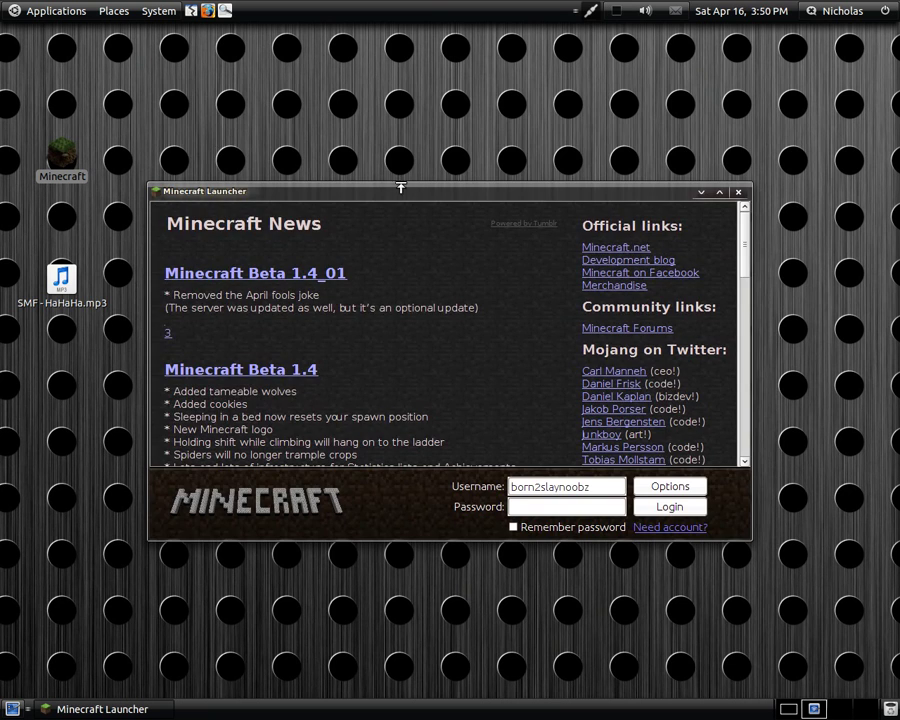
drag(397, 190, 390, 95)
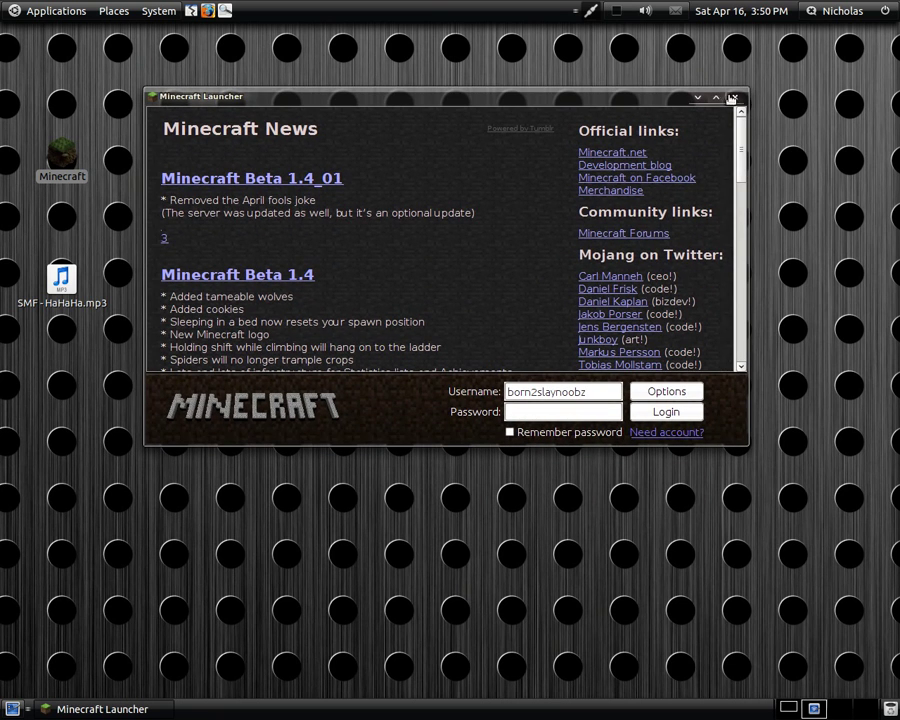
key(alt+F4)
click(232, 204)
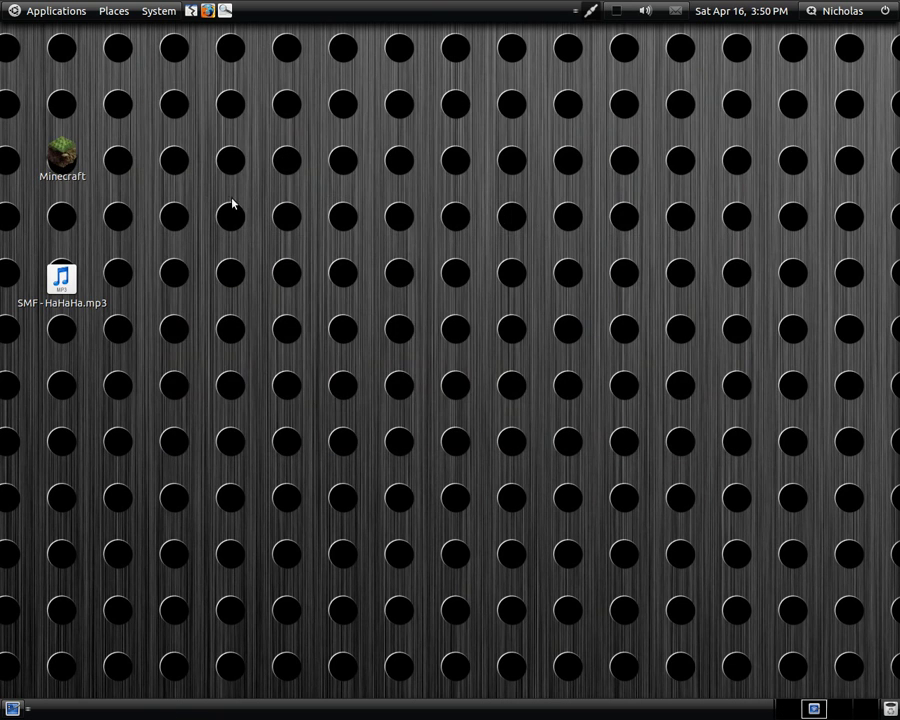
click(48, 13)
mouse_move(68, 54)
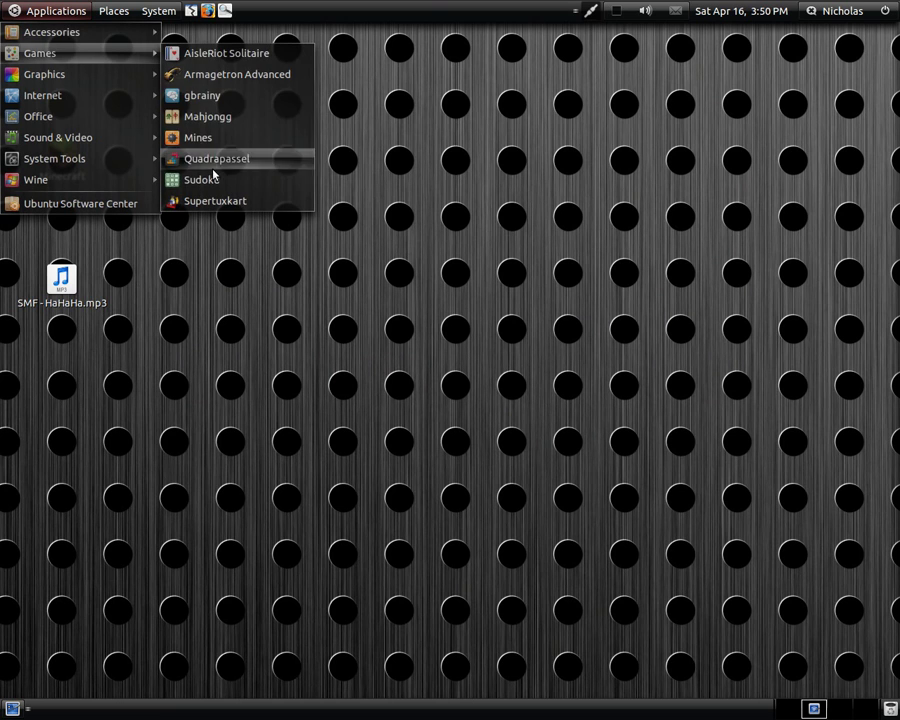
click(436, 121)
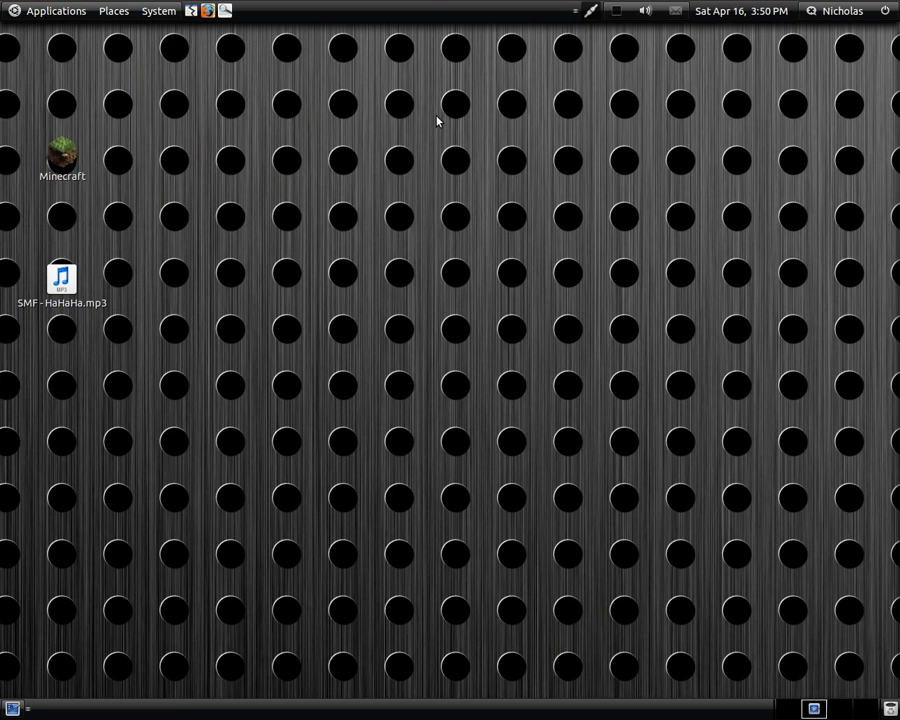
- Open the Main Menu editor at Games, cancel a new entry, and close the editor
right_click(48, 11)
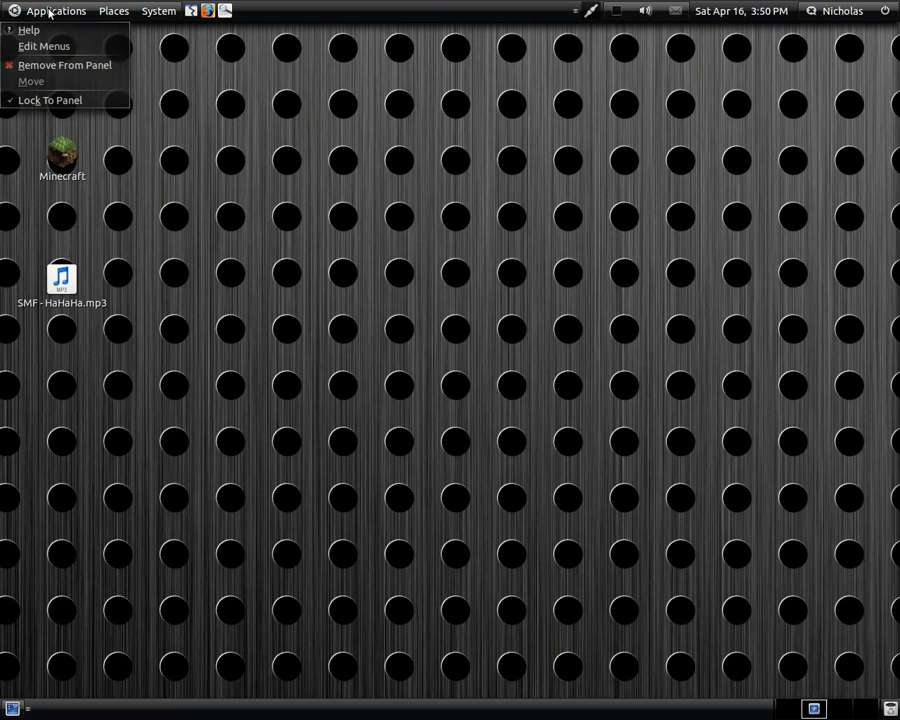
click(36, 44)
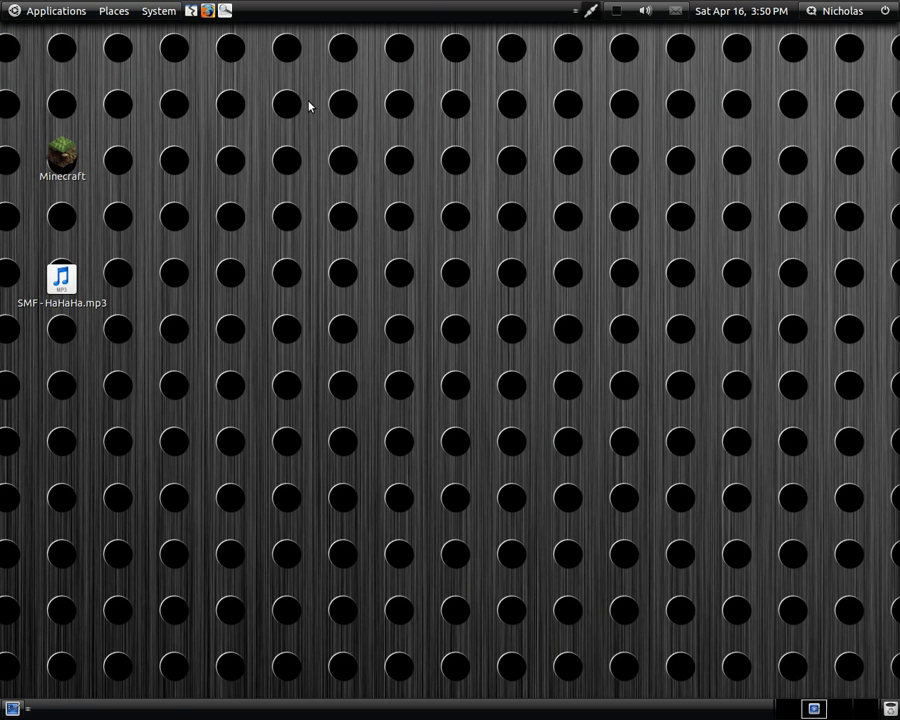
click(265, 318)
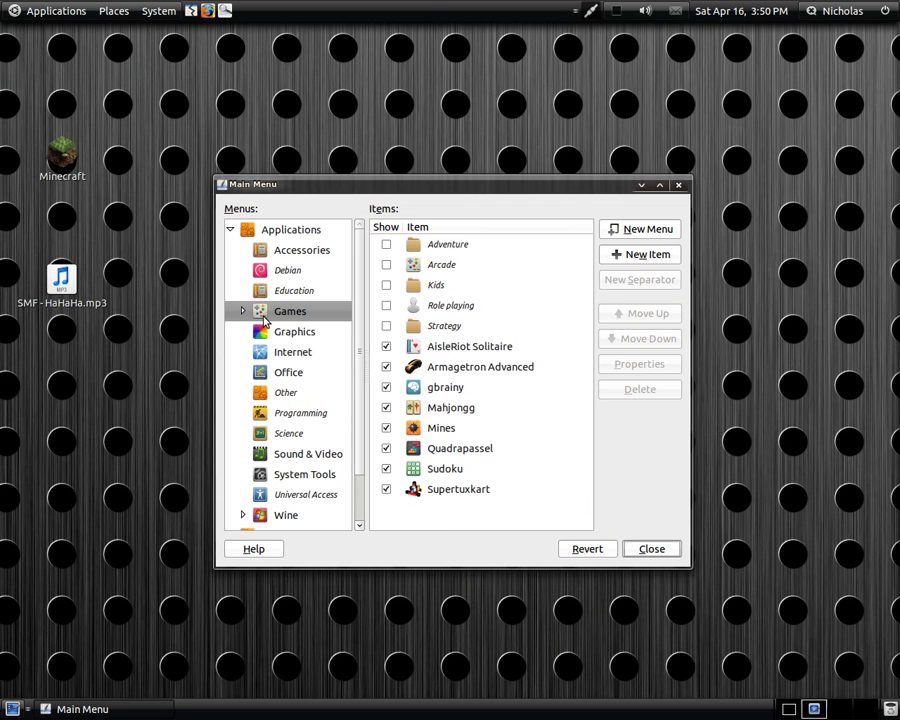
click(646, 255)
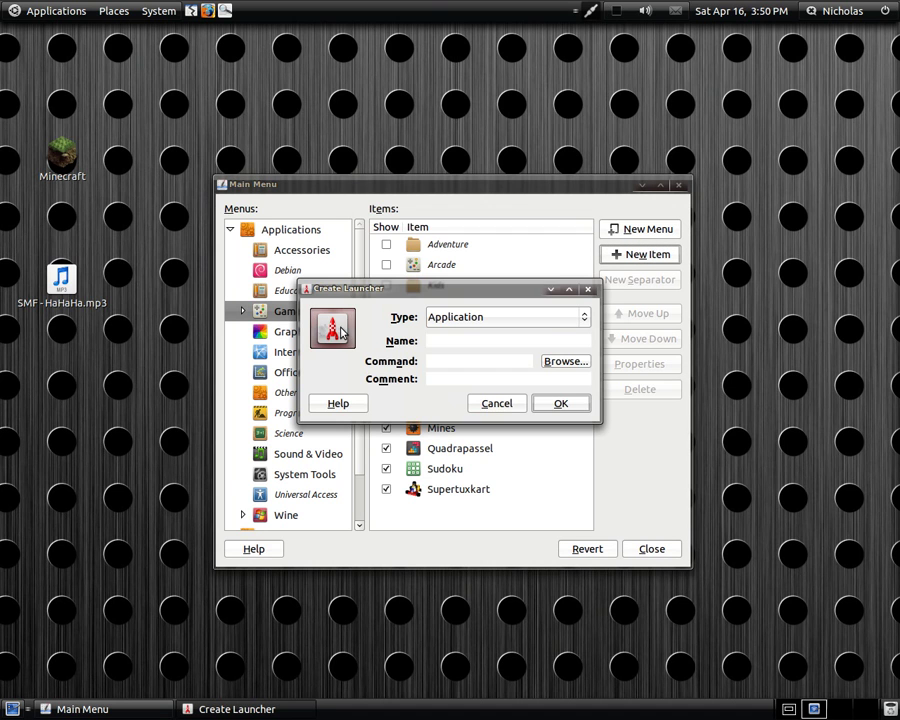
drag(378, 292, 368, 254)
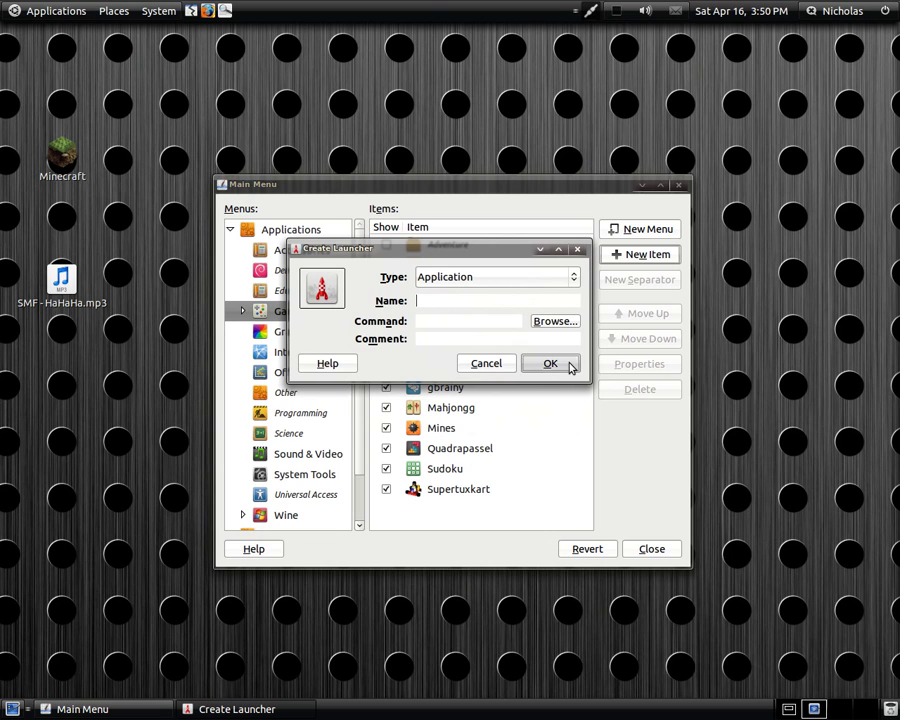
click(495, 365)
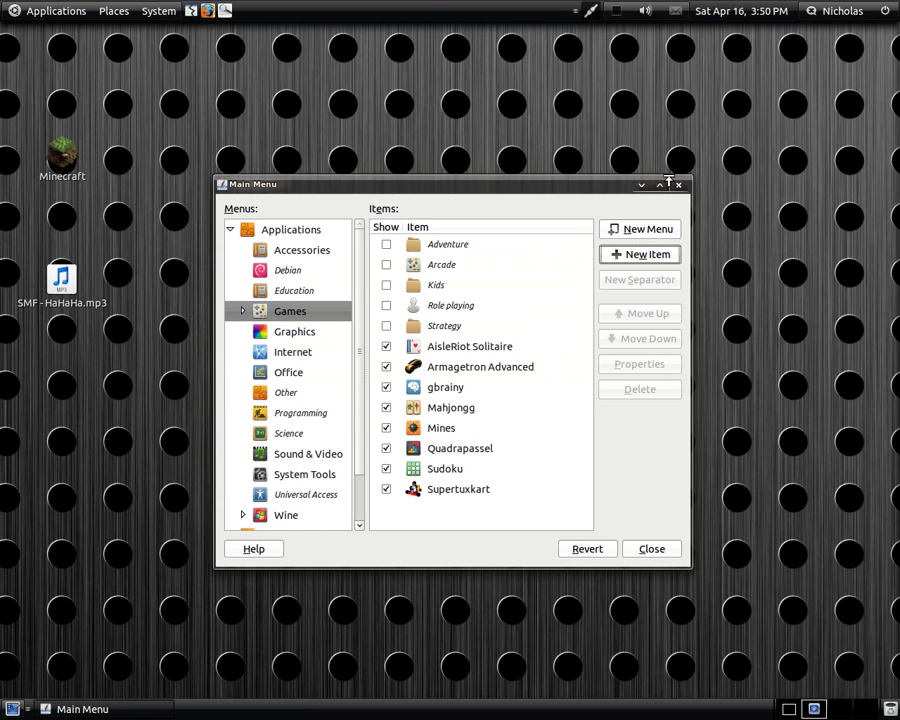
click(678, 185)
- Check the Applications menu, then drag the Minecraft icon to the desktop's top-left slot
click(56, 12)
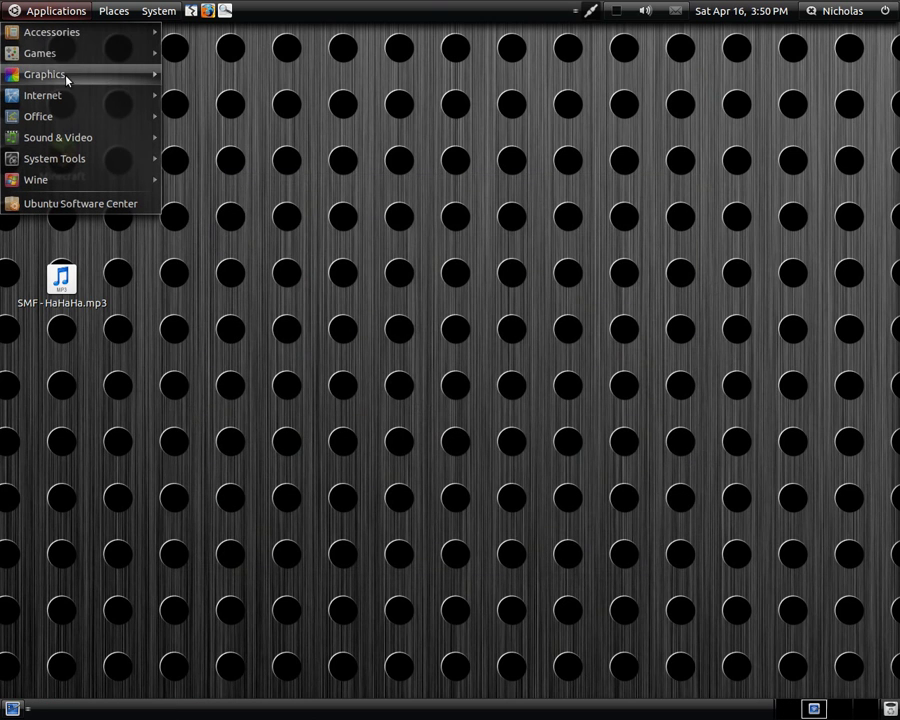
mouse_move(70, 56)
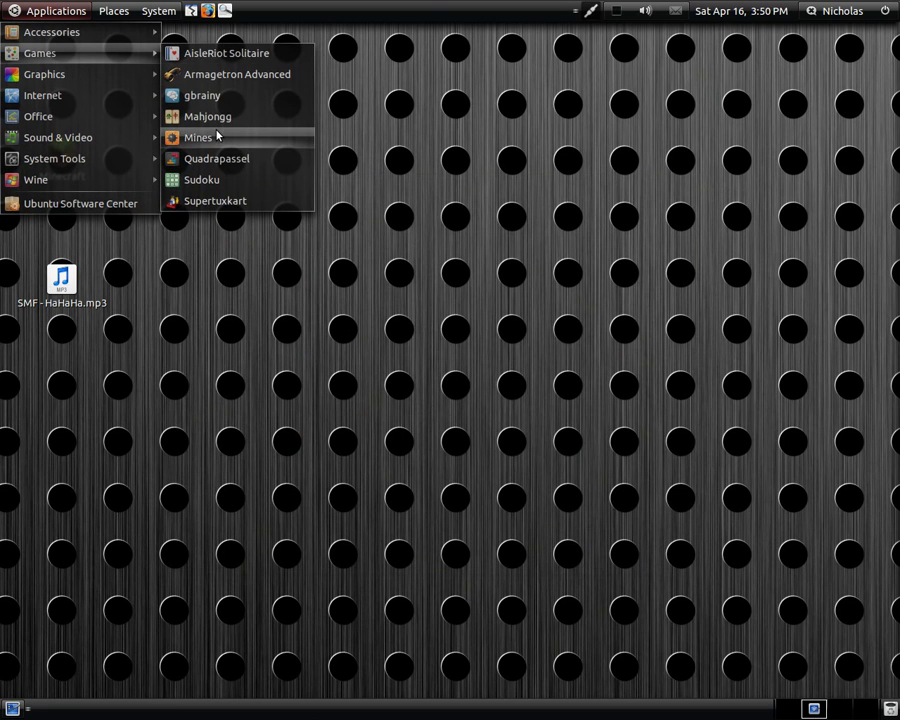
mouse_move(110, 32)
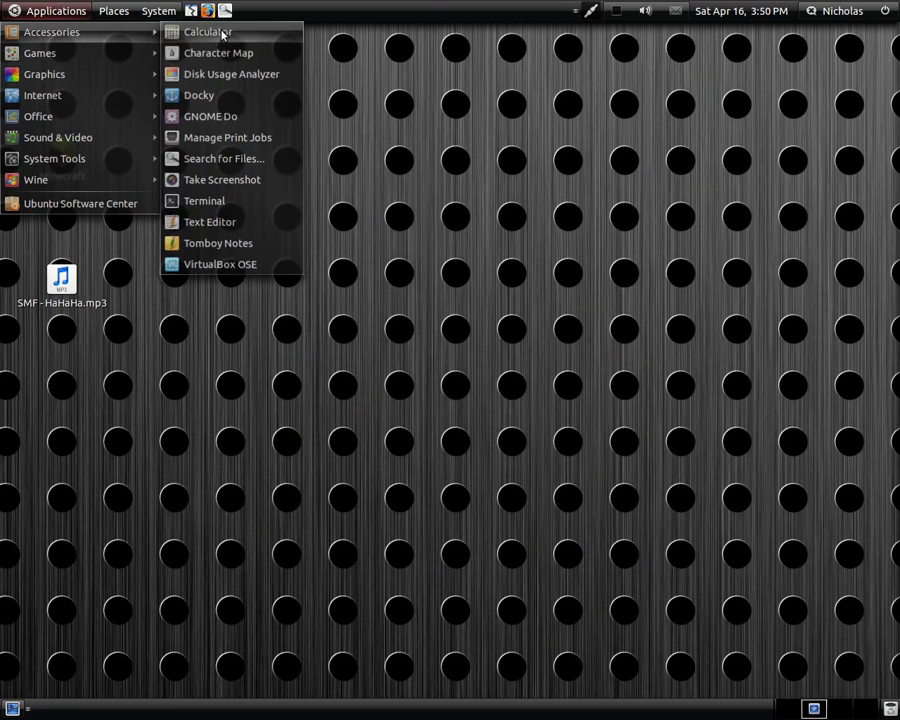
click(563, 136)
drag(62, 152, 60, 52)
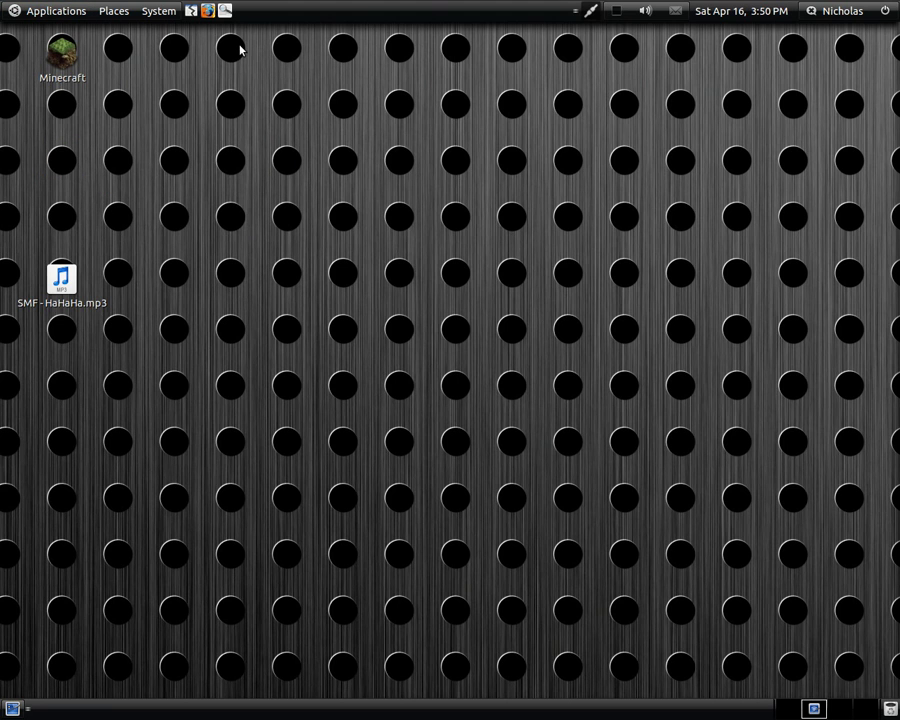
- Launch Firefox and search Google for 'minecraft texture packs'
click(208, 12)
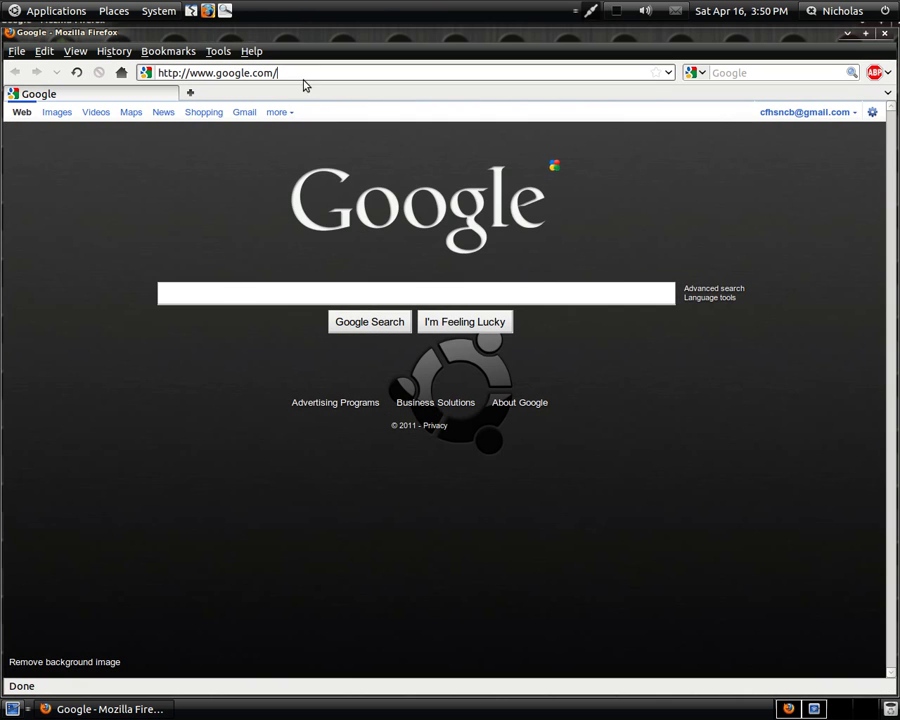
click(219, 297)
text(mine)
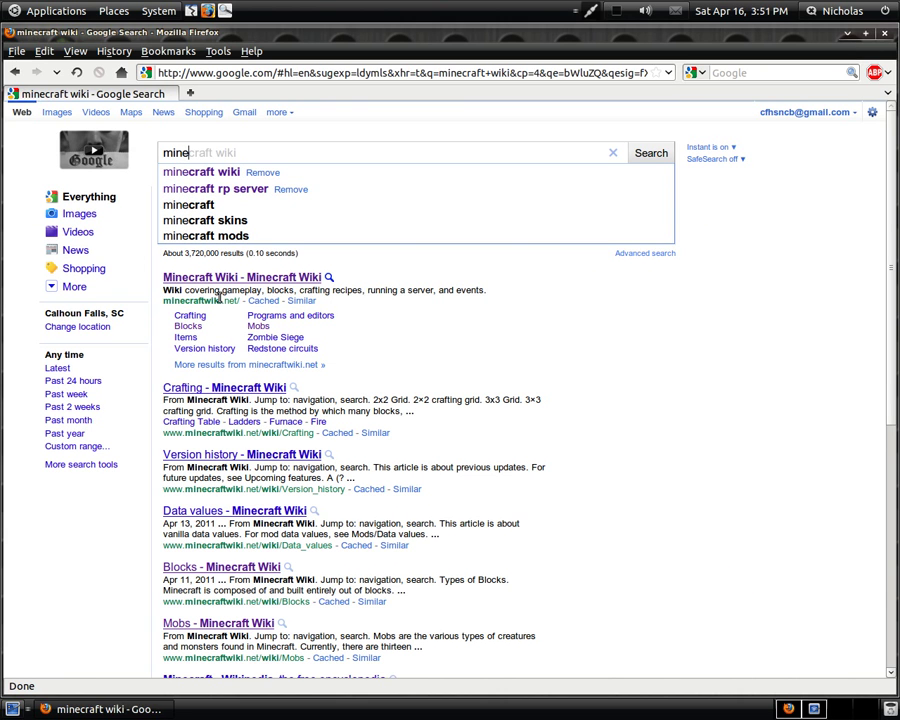
text(craft)
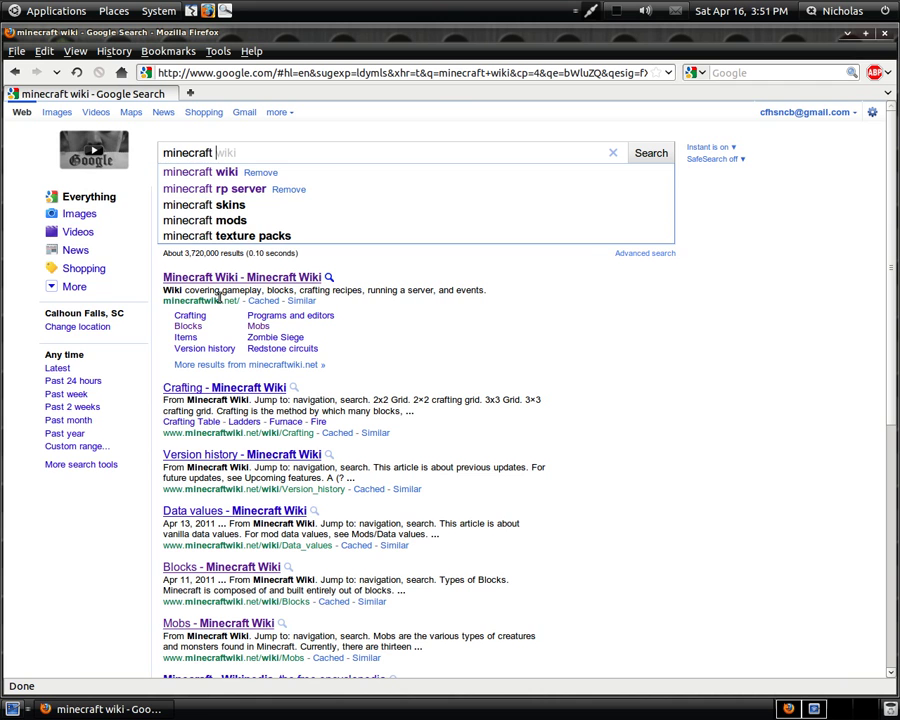
key(Down)
key(Down)
key(Down)
key(Down)
key(Down)
key(Return)
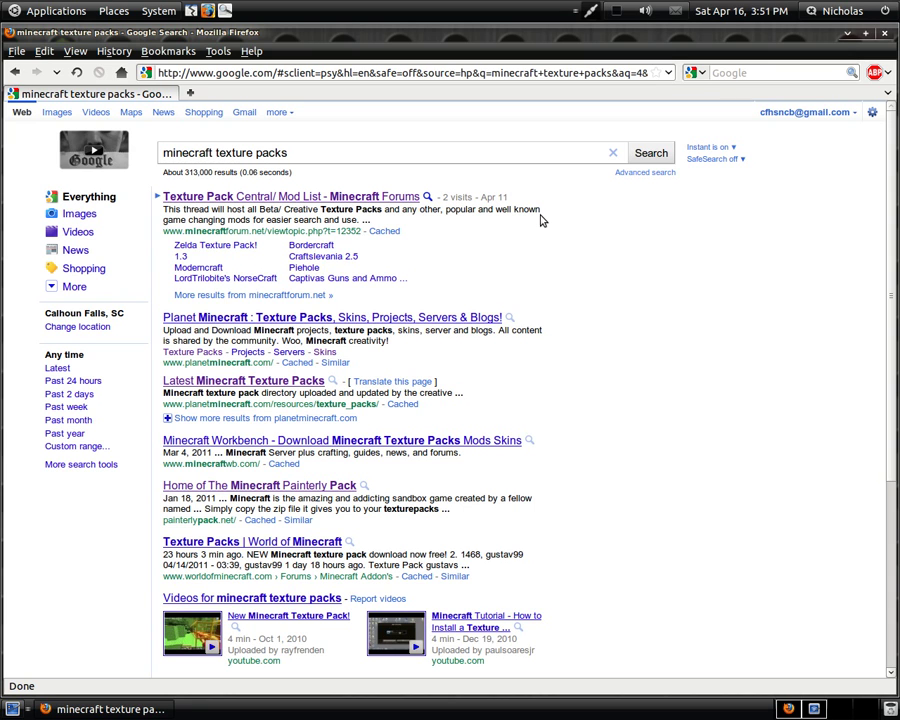
- Open the Texture Pack Central thread and scroll down to the Beta Textures list
click(412, 196)
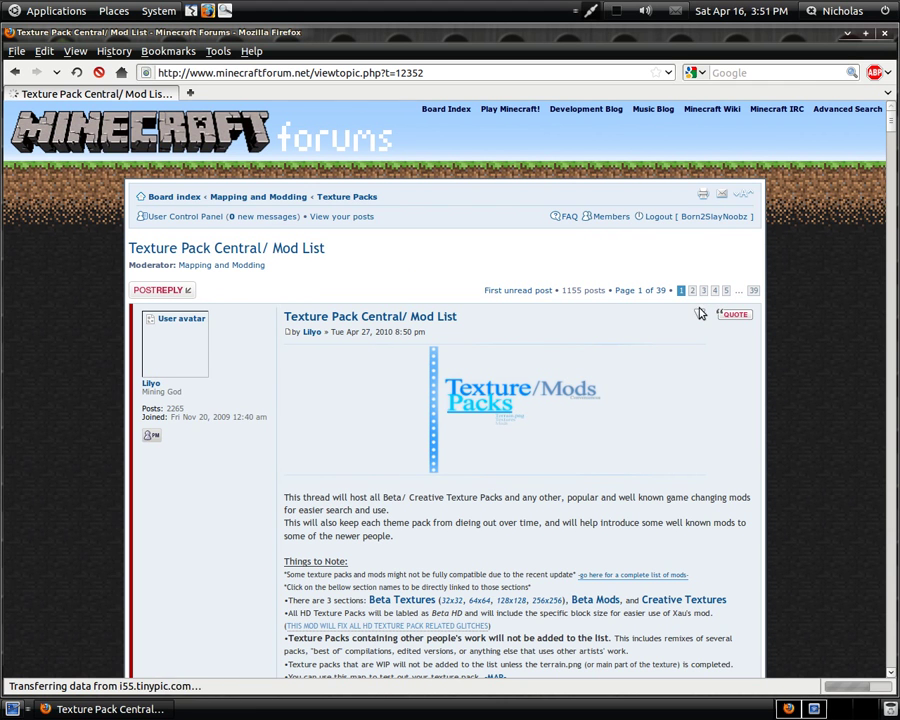
scroll(714, 383, down, 10)
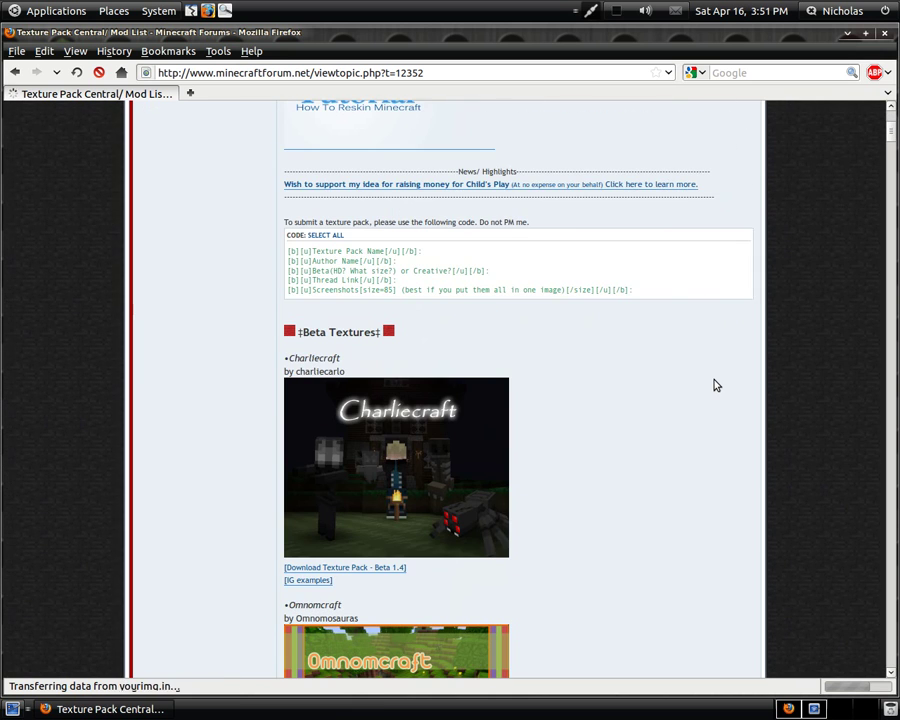
scroll(714, 384, down, 2)
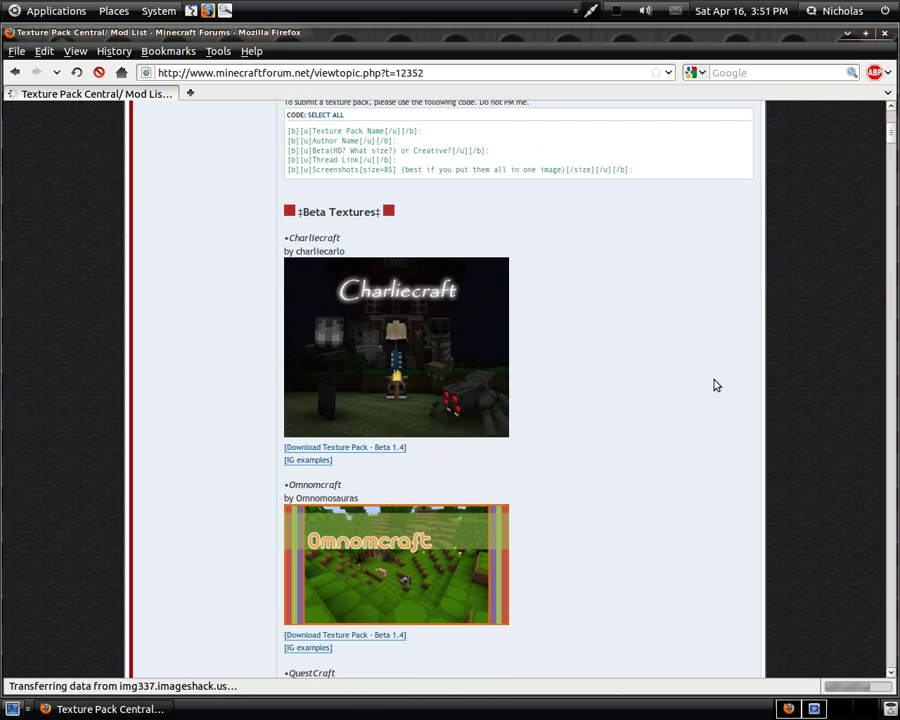
scroll(714, 385, down, 1)
scroll(714, 385, down, 5)
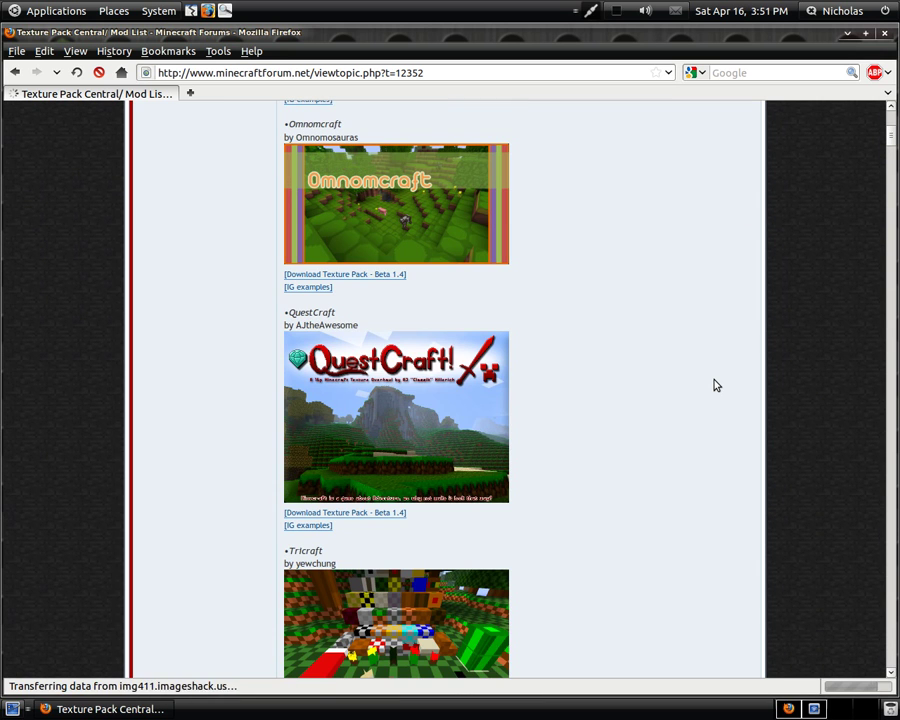
- Open the QuestCraft 'Download Texture Pack - Beta 1.4' topic and scroll to Download Now
click(382, 514)
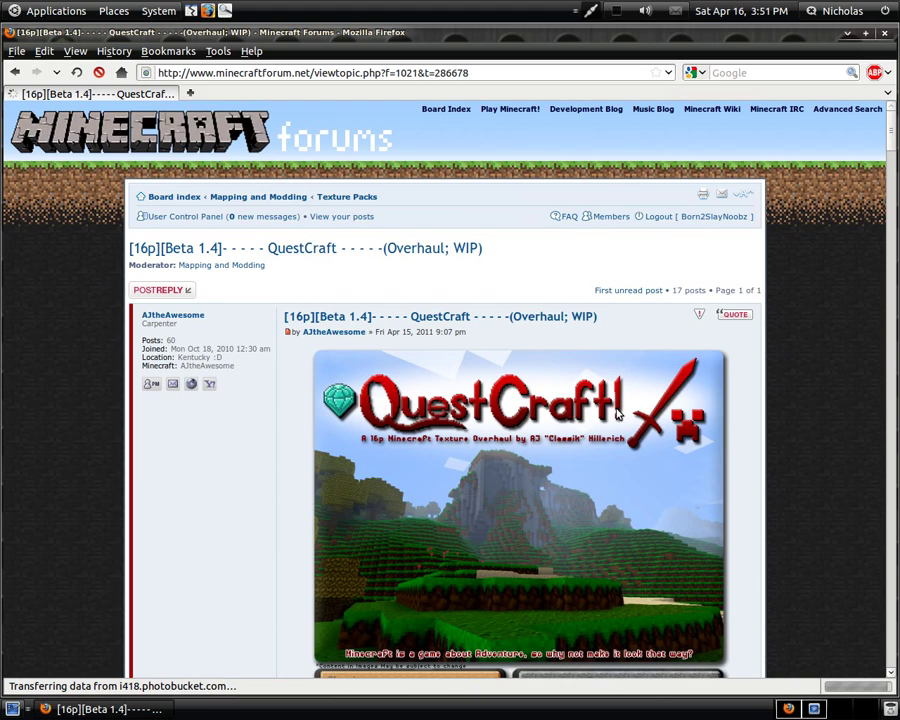
scroll(797, 444, down, 4)
scroll(795, 444, down, 2)
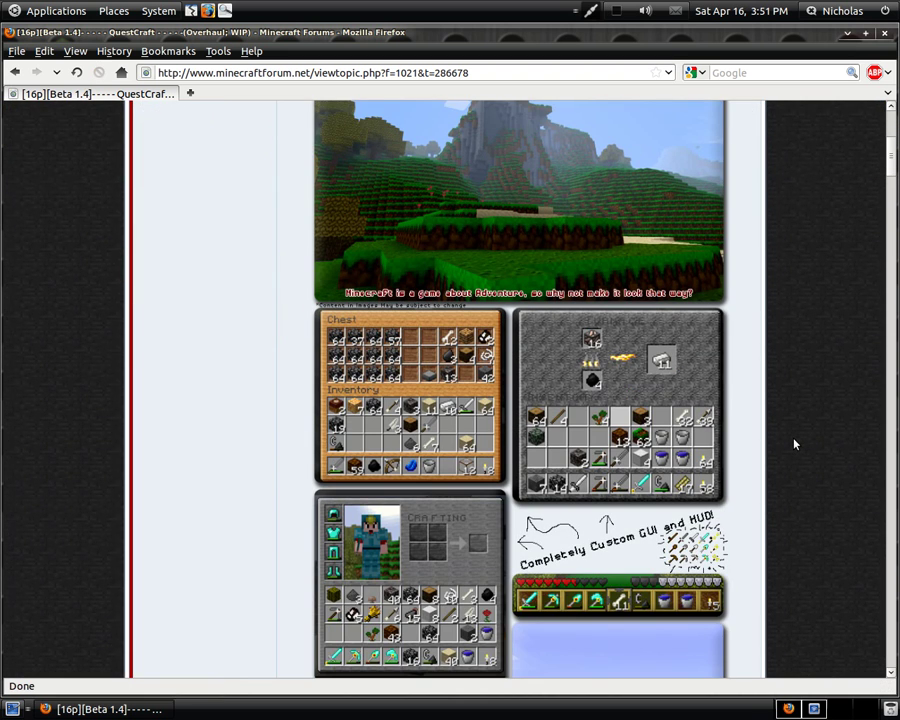
scroll(795, 444, down, 5)
scroll(795, 444, down, 18)
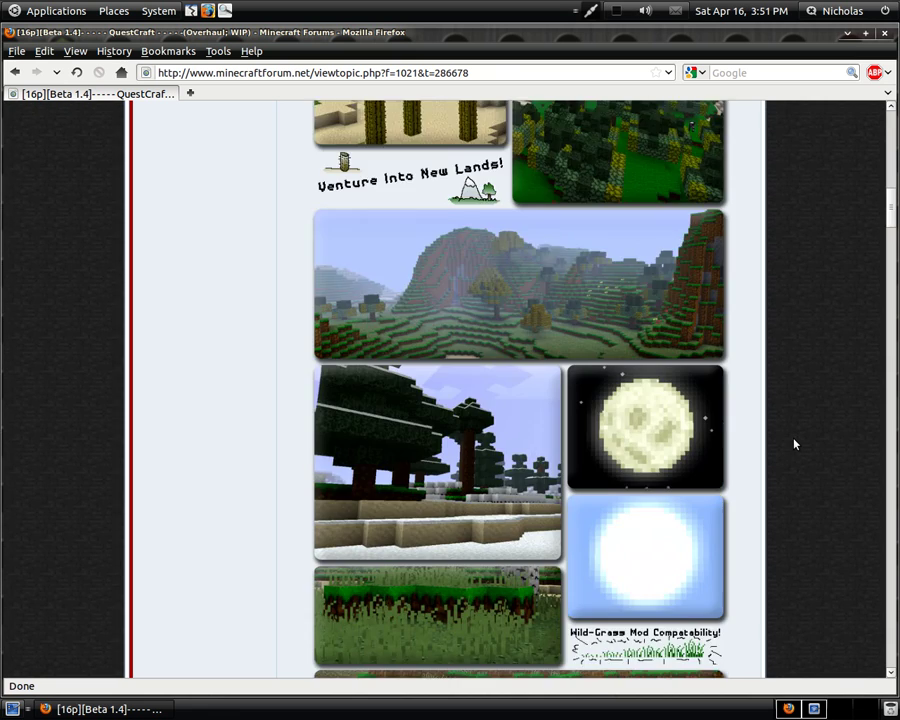
scroll(795, 444, down, 9)
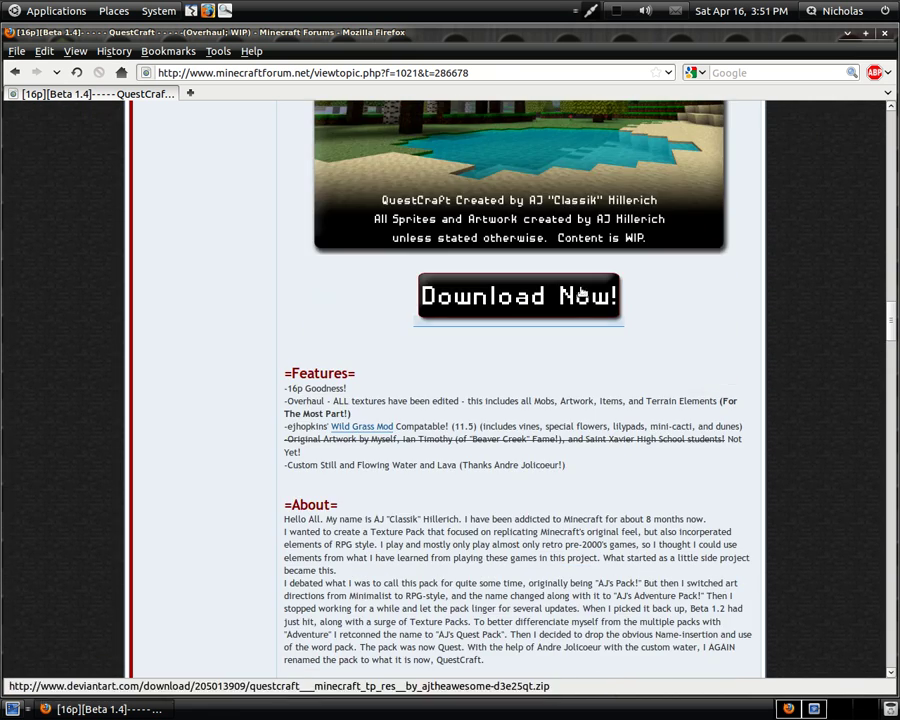
- Download the QuestCraft zip as a saved file, clear the Downloads list, and go back to the forum
click(518, 296)
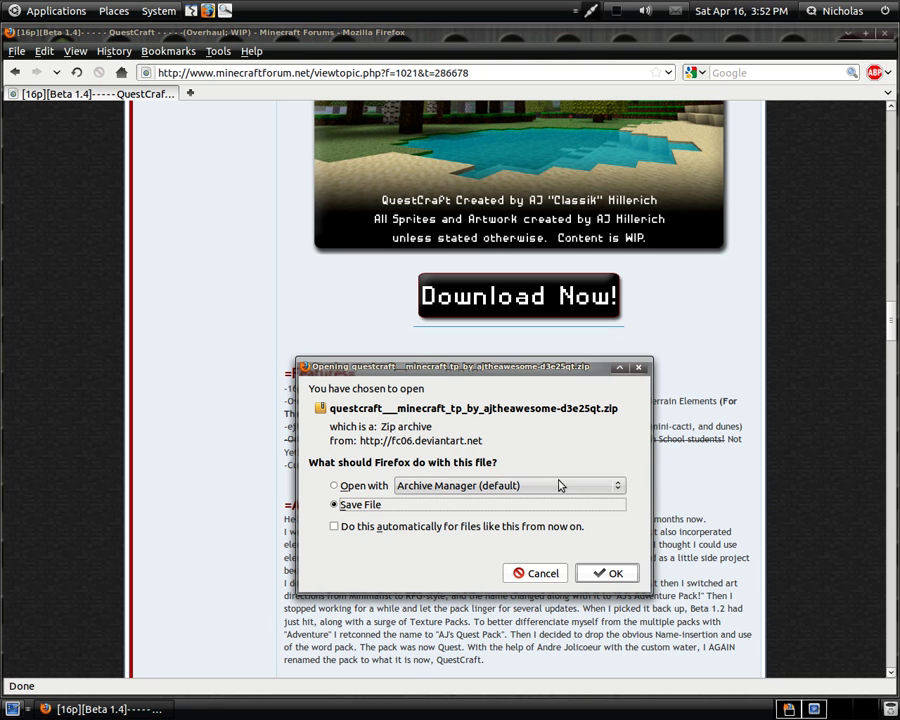
key(Return)
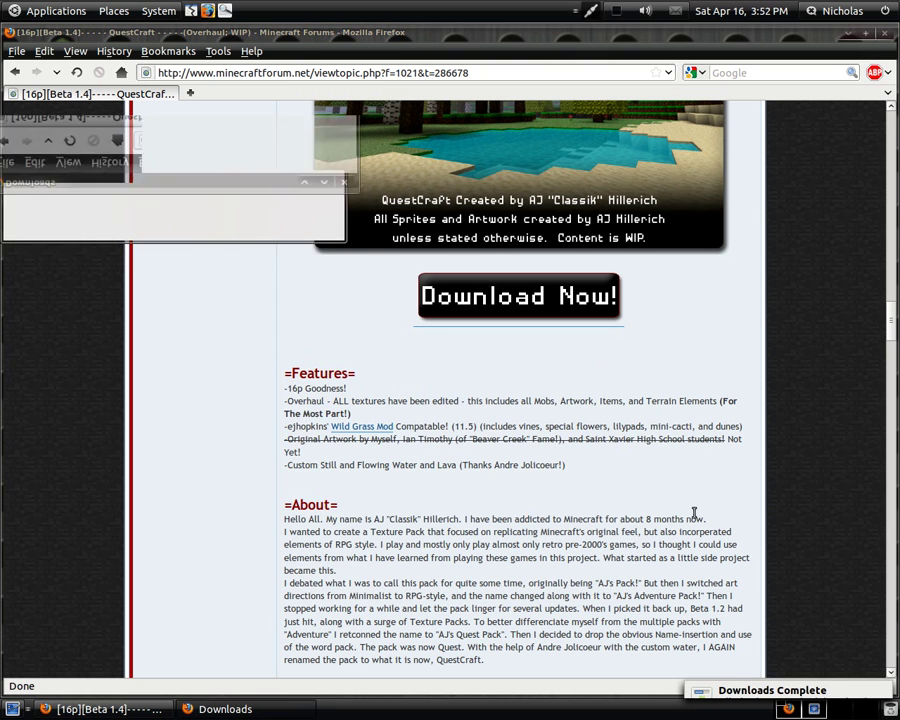
click(68, 228)
click(420, 218)
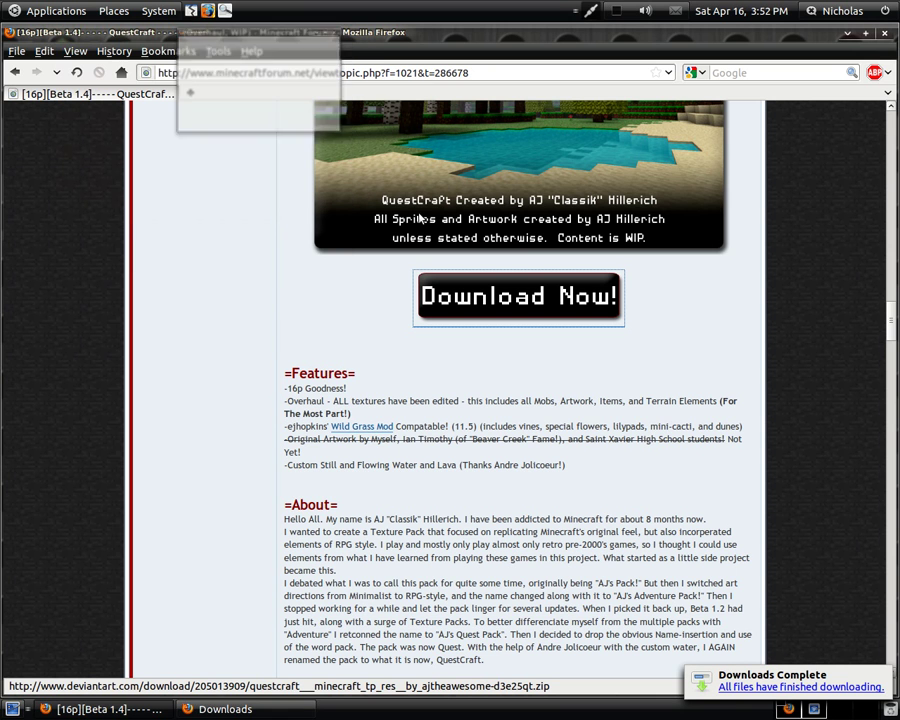
- Minimise Firefox and open the Downloads folder from the Home Folder in Nautilus
click(847, 33)
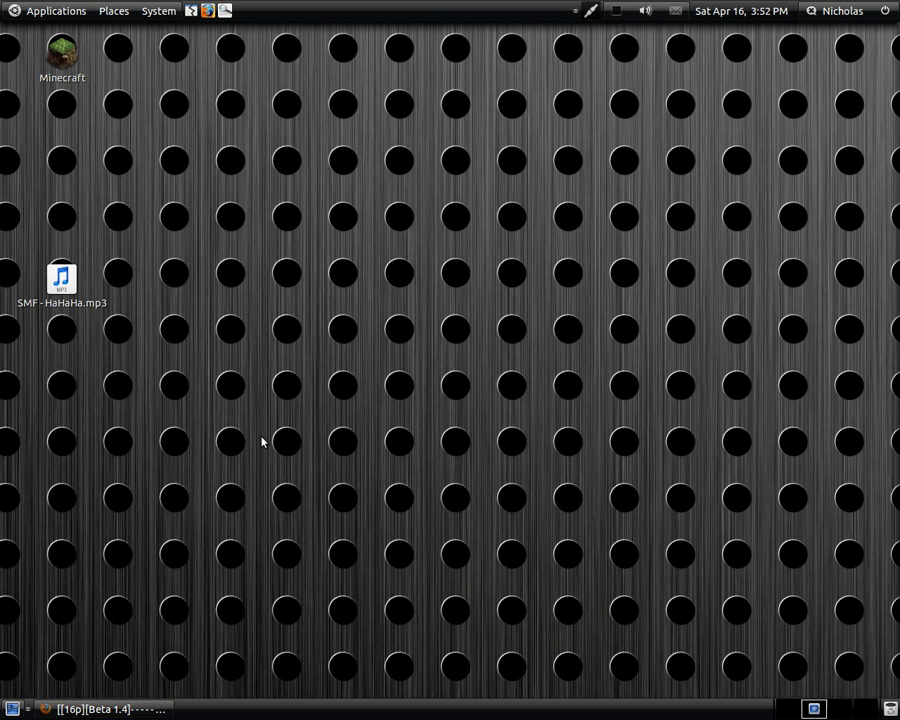
click(114, 10)
click(74, 32)
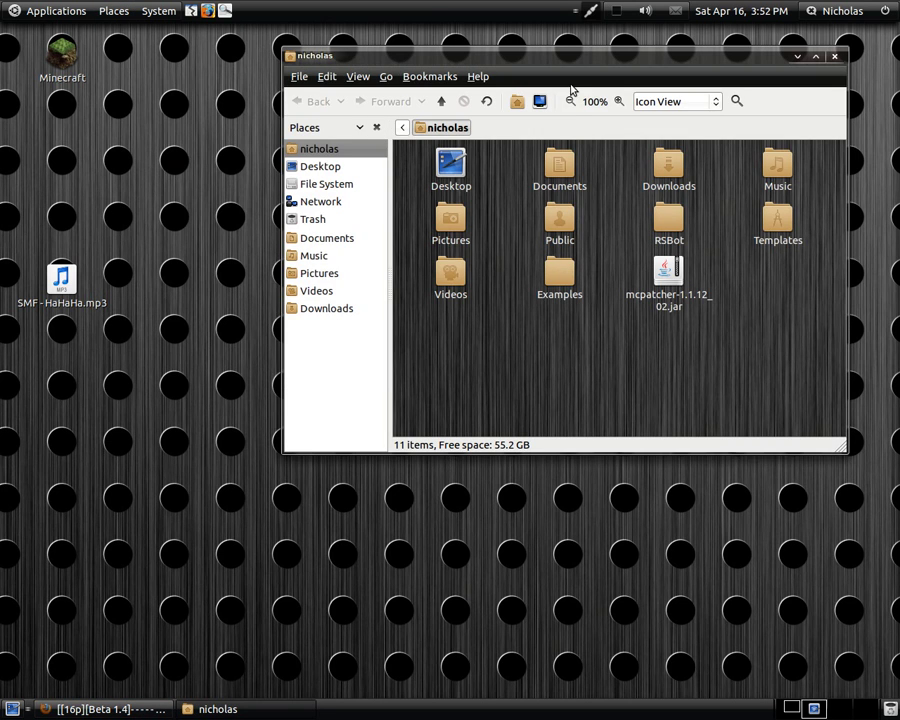
drag(550, 58, 448, 60)
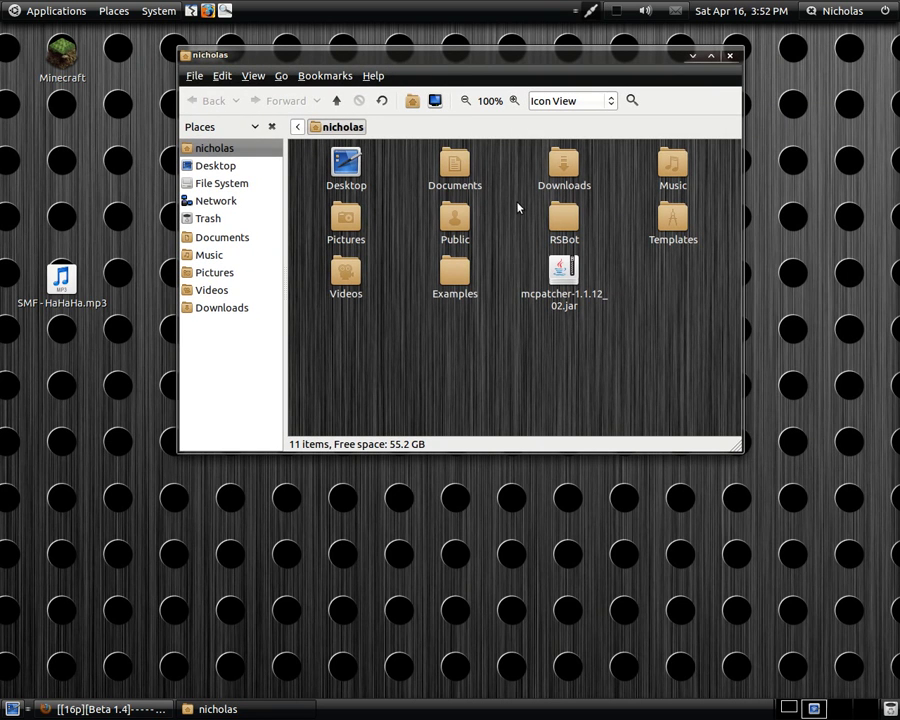
double_click(564, 165)
- Extract the QuestCraft zip here, browse its armor, art and font folders, then go back
right_click(346, 200)
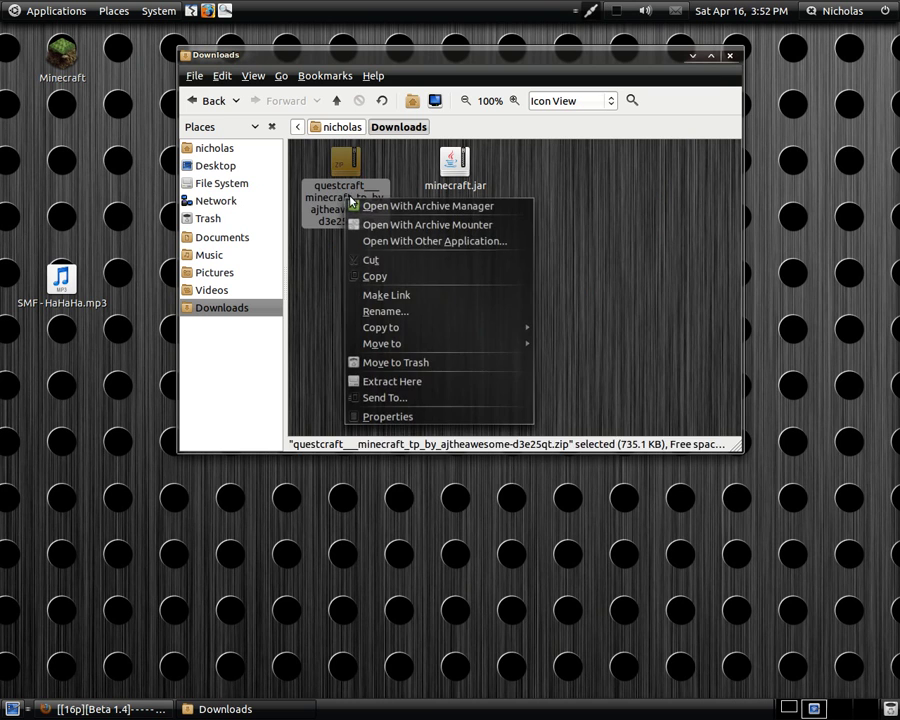
click(406, 383)
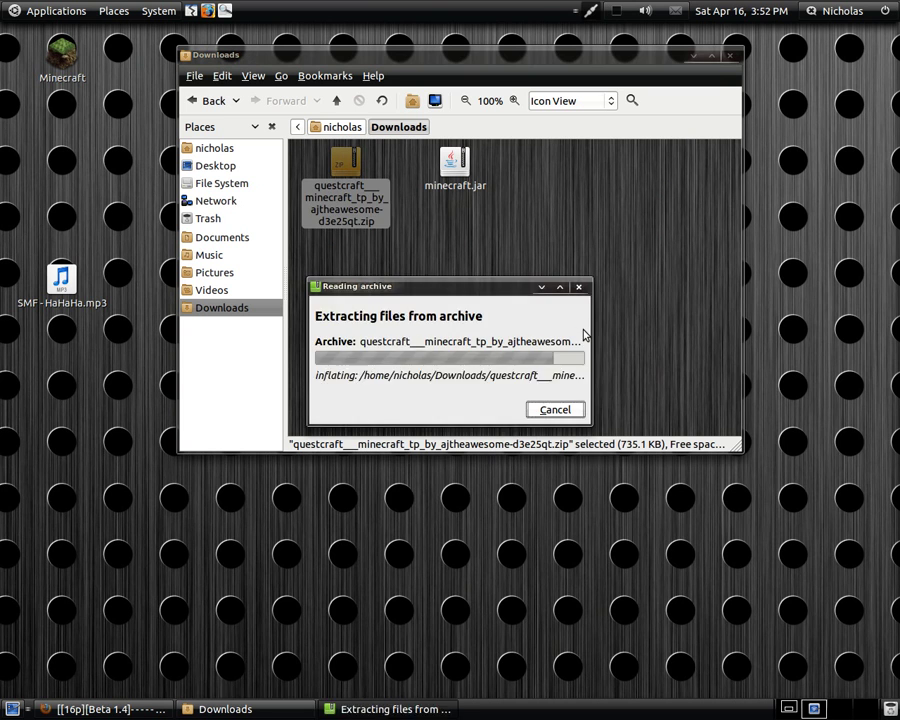
double_click(362, 212)
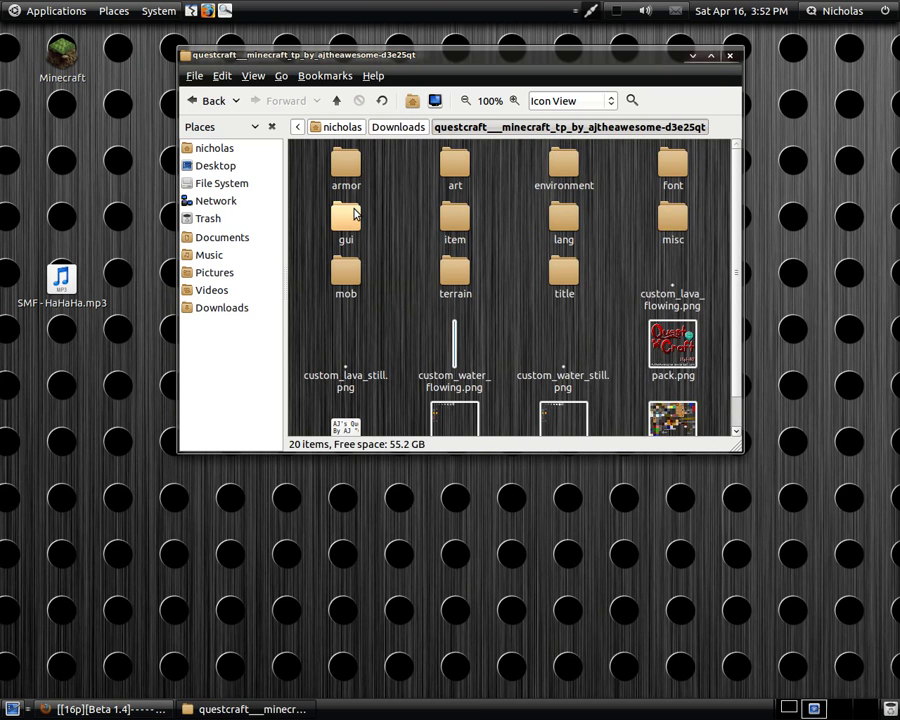
click(347, 165)
click(455, 165)
click(673, 165)
scroll(680, 258, down, 1)
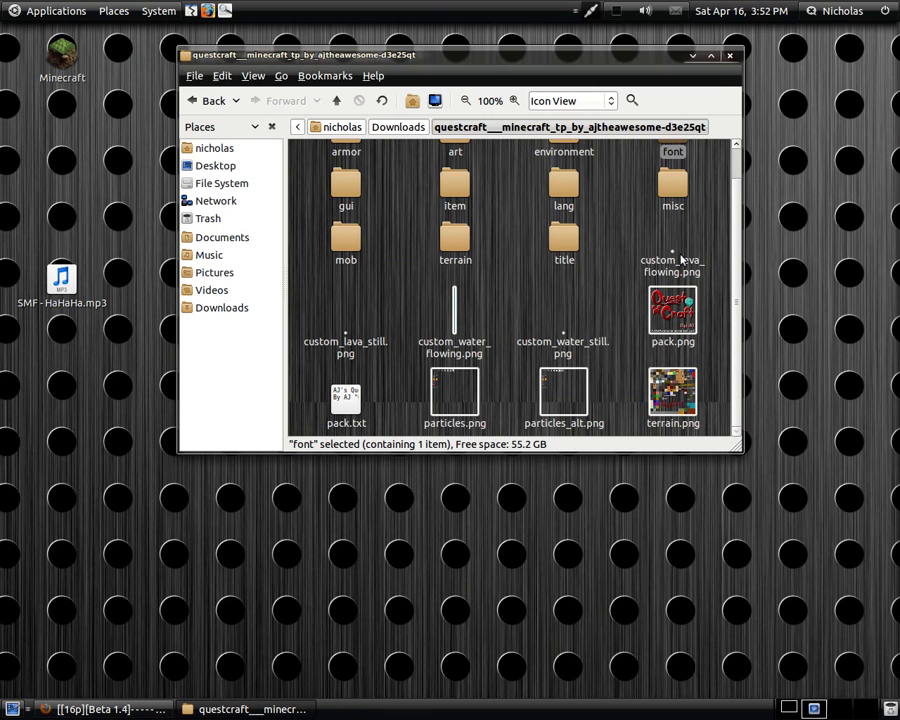
click(211, 104)
- Rename the texture pack zip to questcraft.zip
right_click(476, 217)
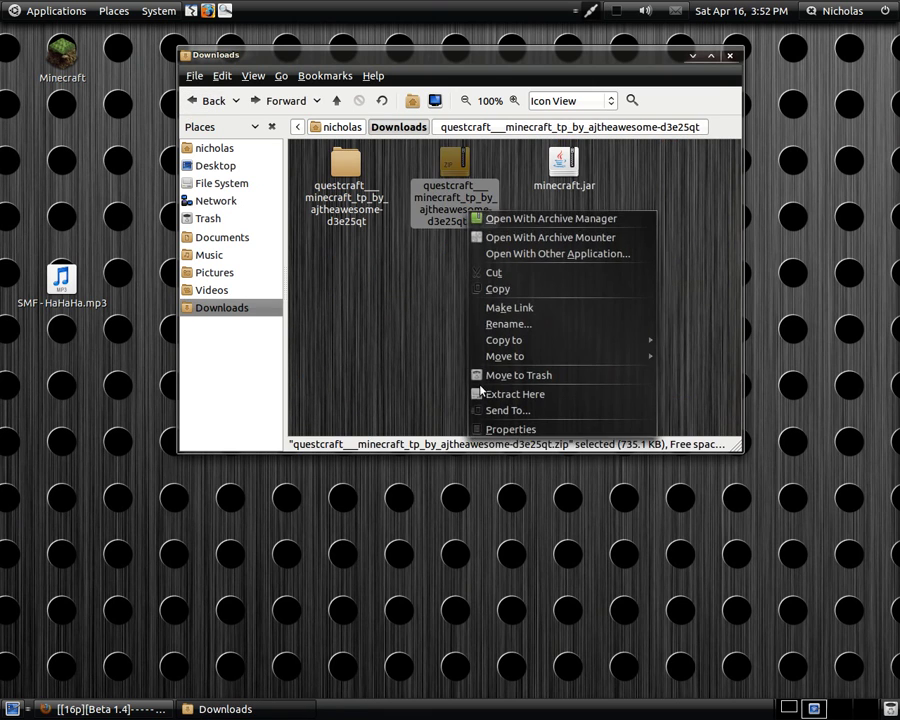
click(509, 327)
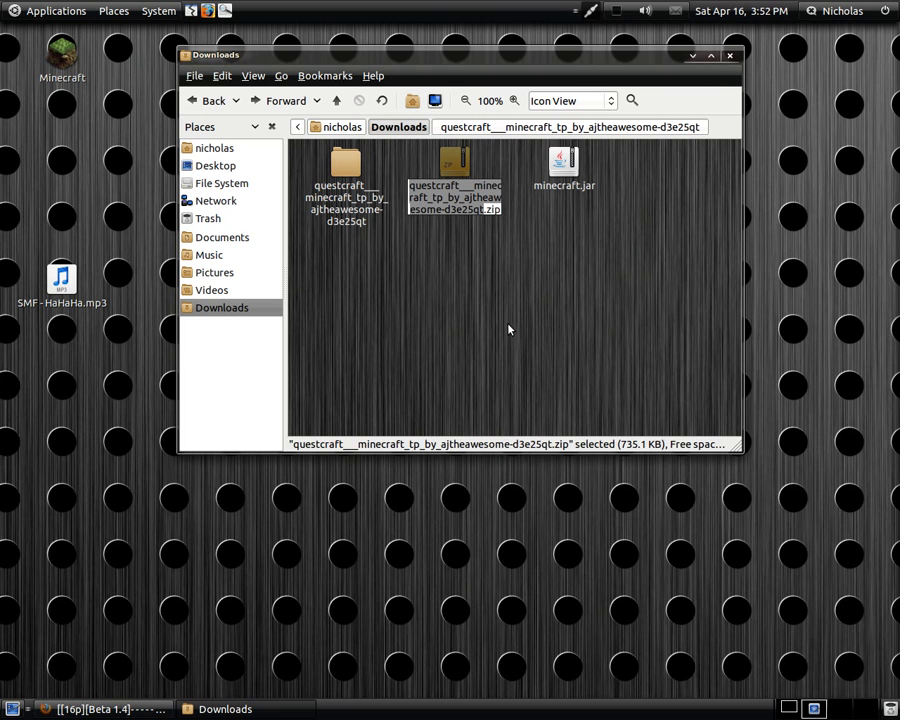
key(Home)
key(Right)
key(Right)
key(ctrl+Right)
key(ctrl+Right)
key(ctrl+Right)
key(ctrl+Right)
key(ctrl+Right)
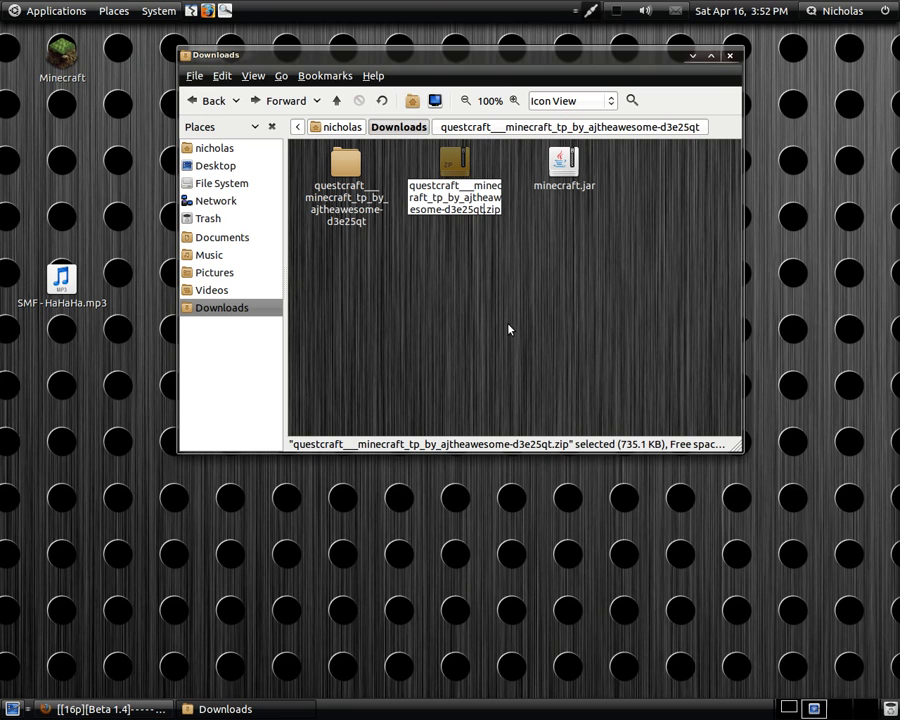
key(BackSpace)
key(BackSpace)
key(BackSpace)
key(BackSpace)
key(BackSpace)
key(BackSpace)
key(BackSpace)
key(BackSpace)
key(BackSpace)
key(BackSpace)
key(BackSpace)
key(BackSpace)
key(BackSpace)
key(BackSpace)
key(BackSpace)
key(BackSpace)
key(BackSpace)
key(BackSpace)
key(BackSpace)
key(BackSpace)
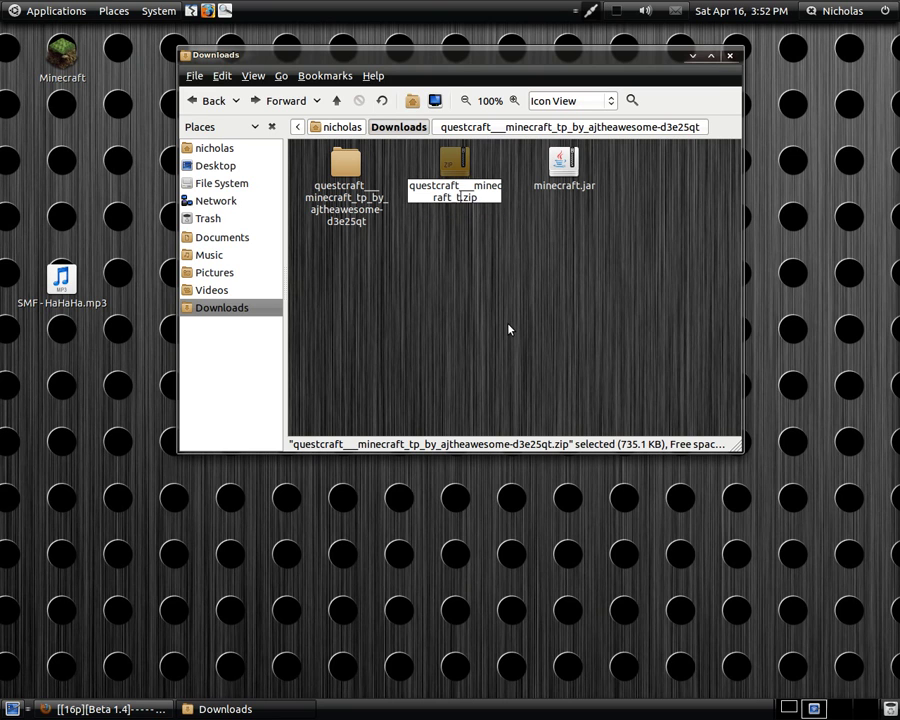
key(BackSpace)
key(BackSpace)
key(BackSpace)
key(BackSpace)
key(BackSpace)
key(BackSpace)
key(BackSpace)
key(BackSpace)
key(BackSpace)
key(BackSpace)
key(BackSpace)
key(BackSpace)
key(BackSpace)
key(BackSpace)
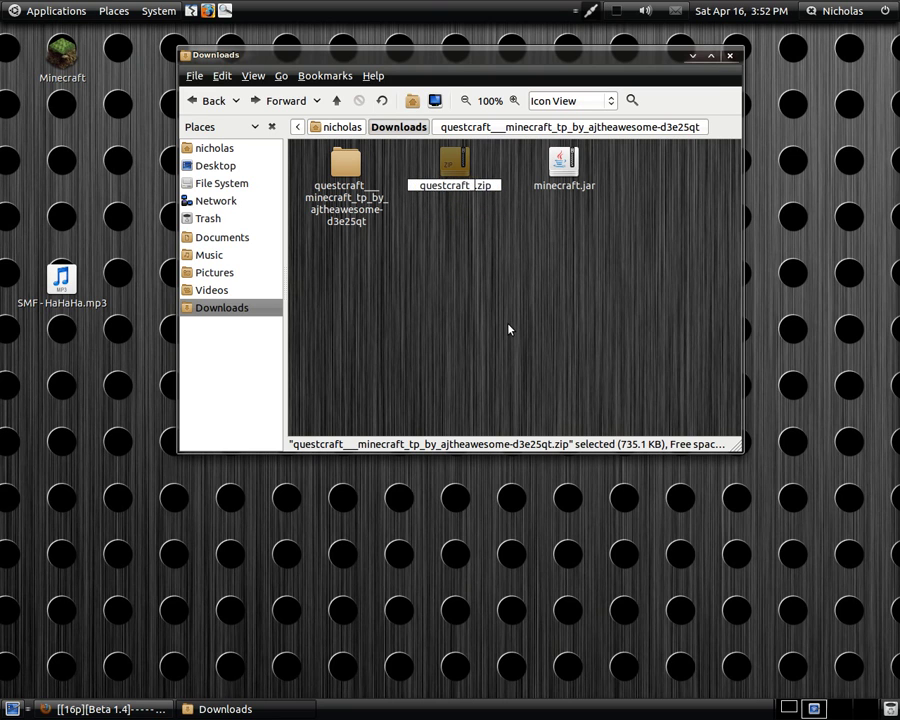
key(Return)
- Cut questcraft.zip, reveal hidden files in Home, and open .minecraft/texturepacks
click(508, 329)
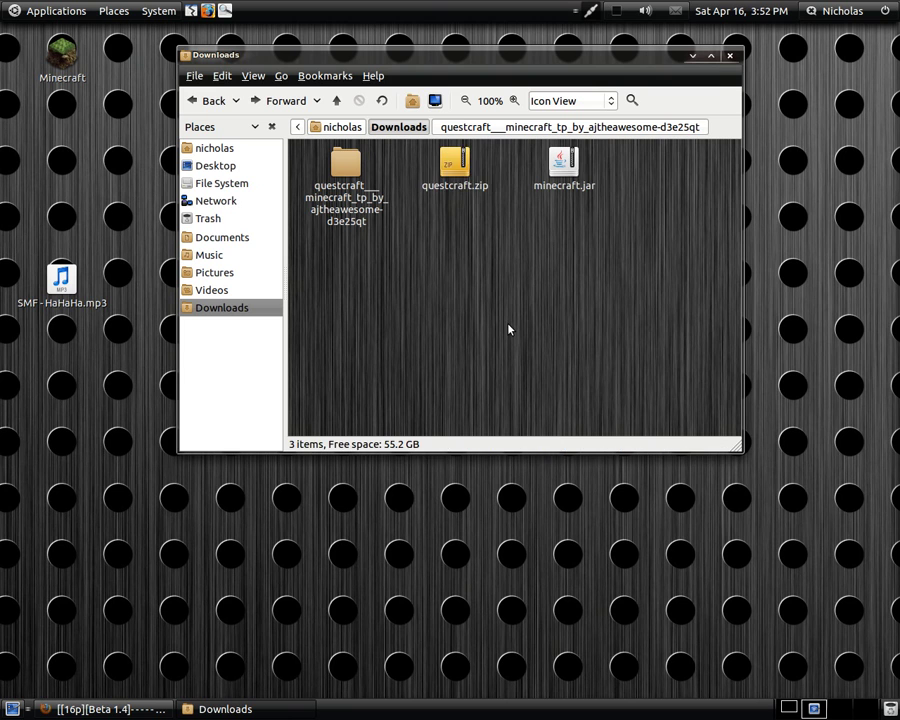
click(444, 167)
right_click(444, 167)
click(482, 217)
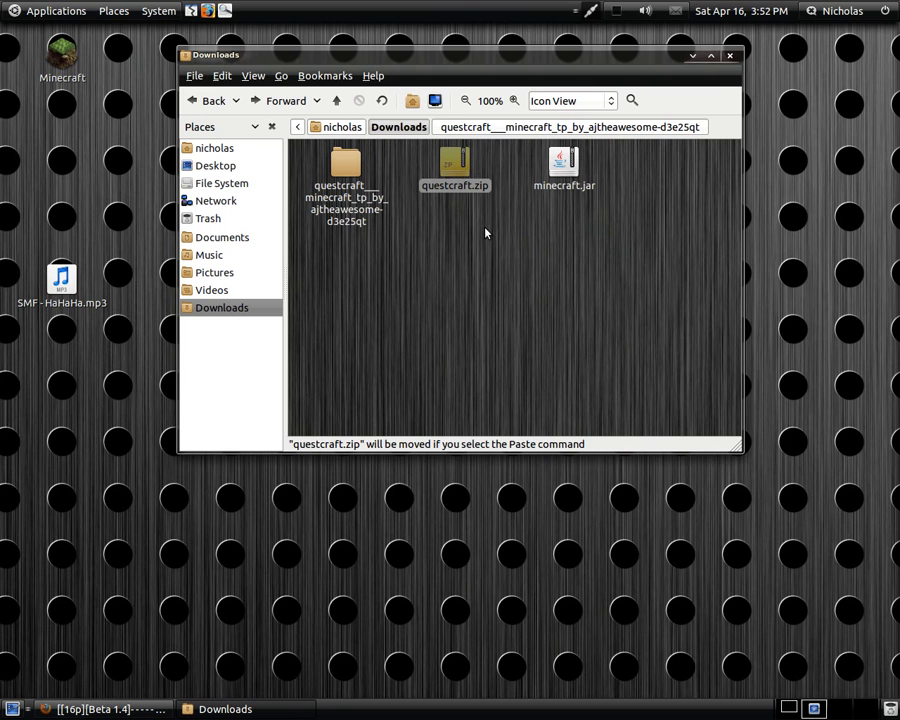
click(233, 238)
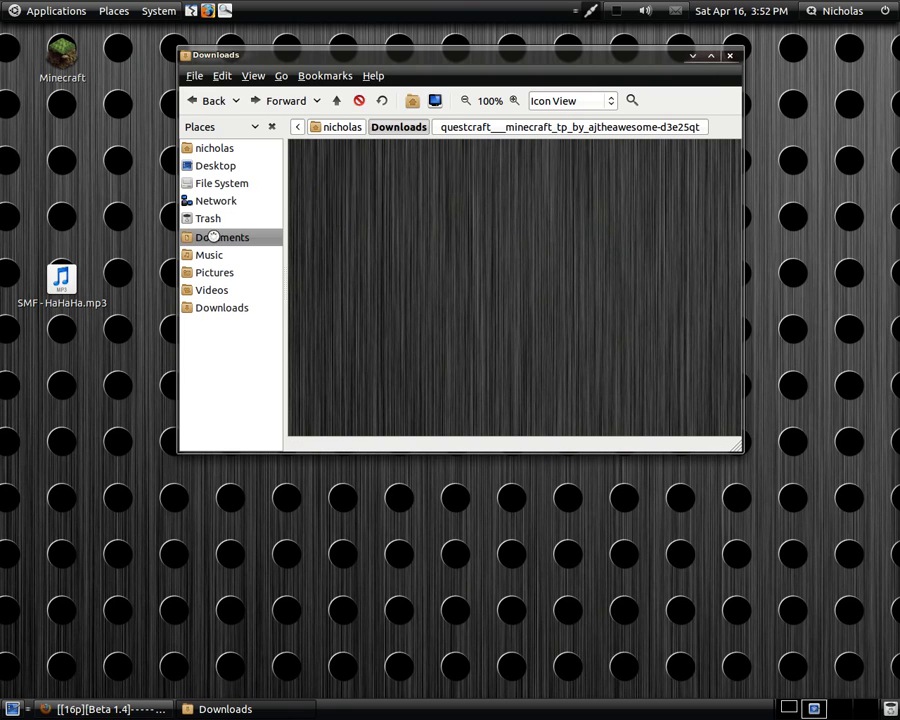
click(230, 147)
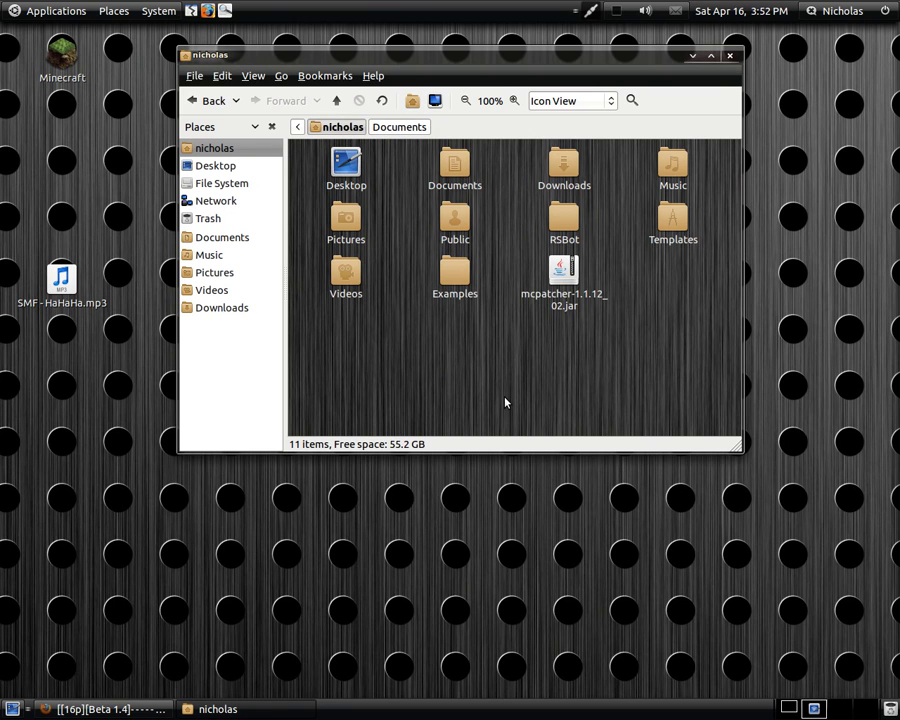
key(ctrl+h)
scroll(512, 390, down, 3)
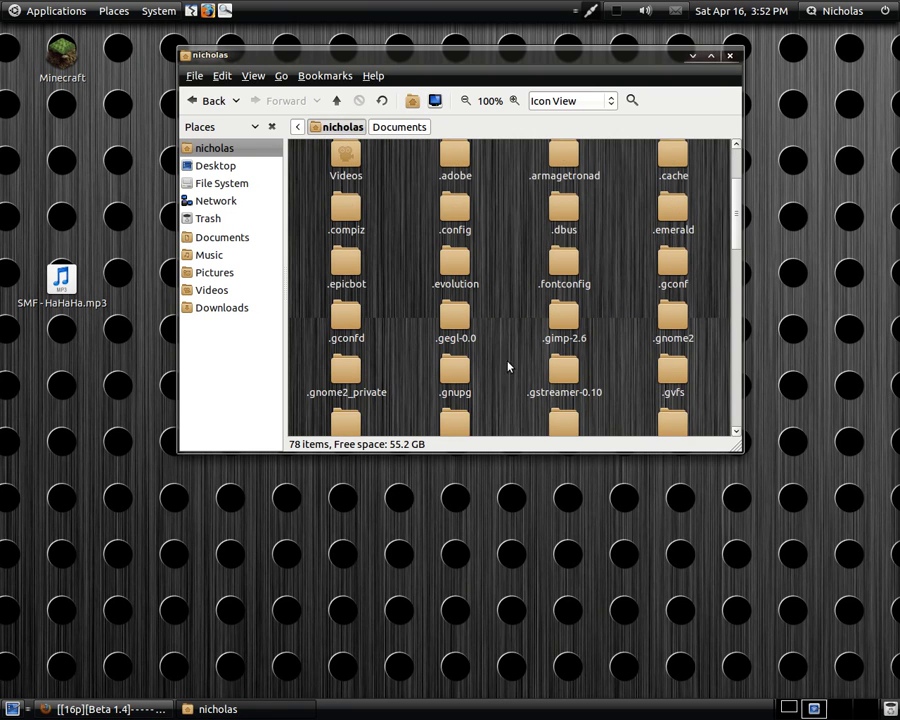
scroll(498, 364, down, 2)
double_click(561, 368)
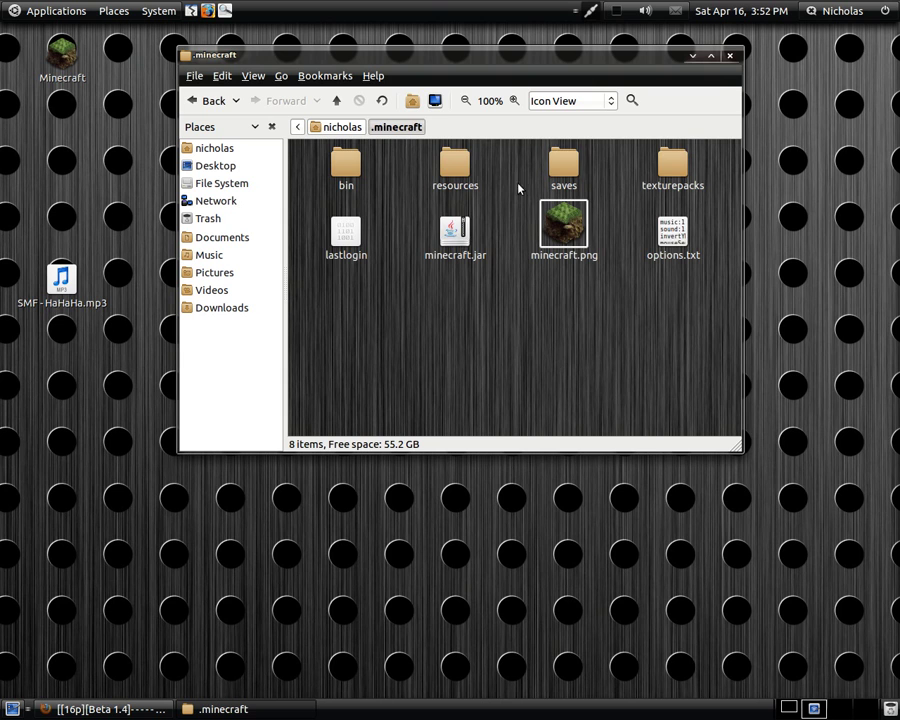
double_click(668, 170)
- Paste questcraft.zip into texturepacks and close the file manager window
right_click(433, 211)
click(462, 283)
click(488, 253)
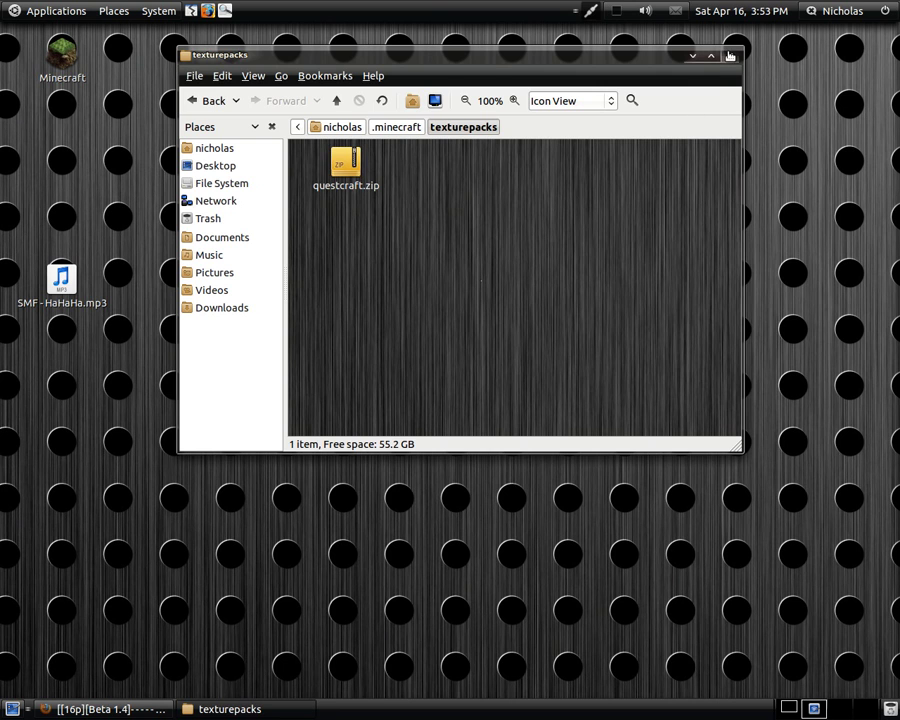
click(730, 55)
- Start the Minecraft launcher, log in, and pick questcraft.zip under Mods and Texture Packs
click(66, 64)
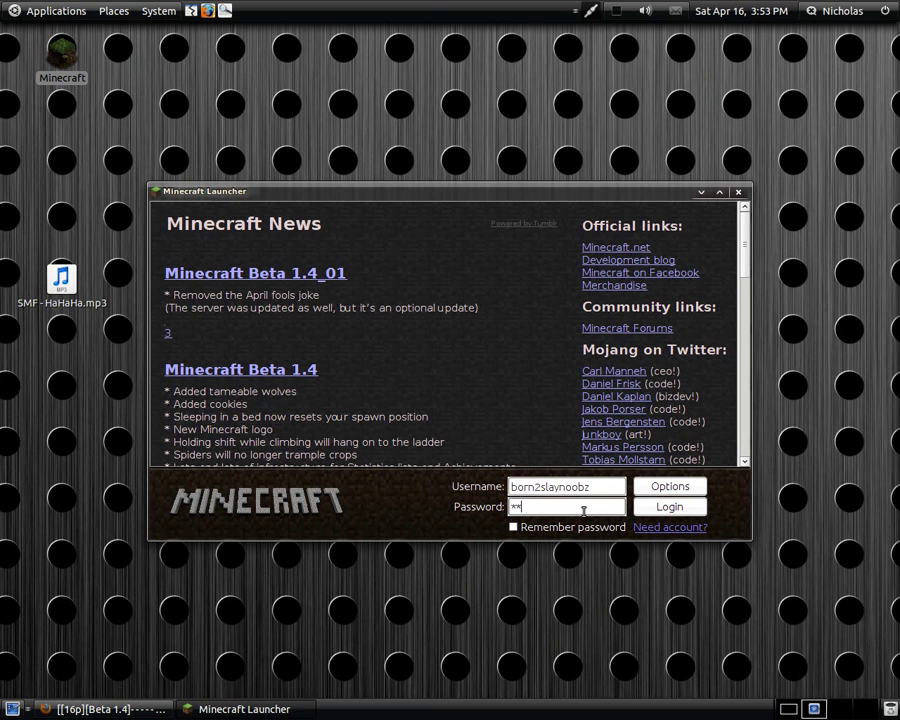
click(666, 506)
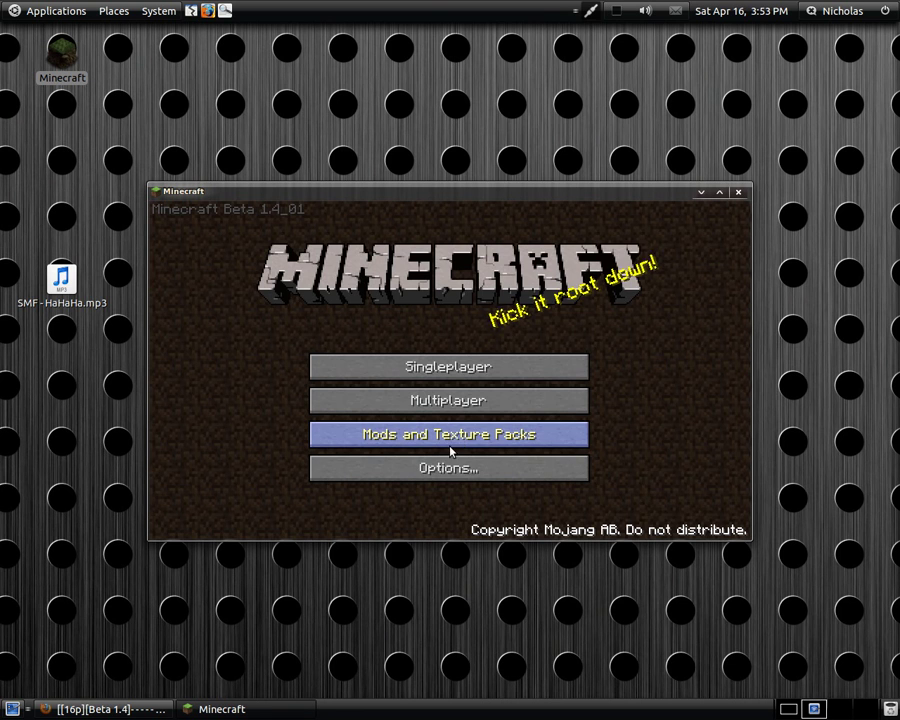
click(462, 440)
click(390, 388)
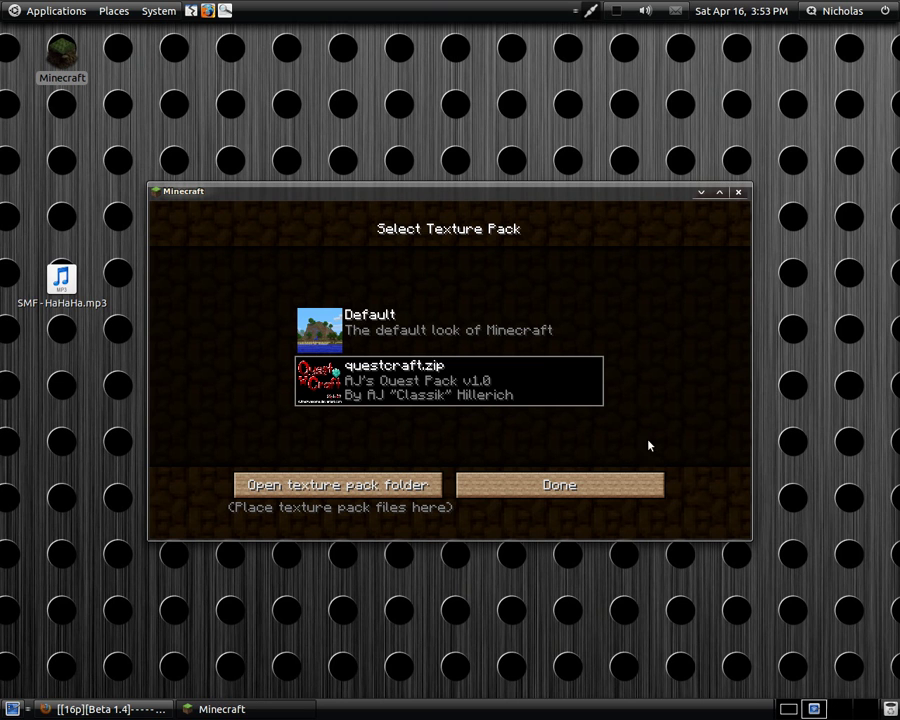
- Create a new singleplayer world with seed 'seeeds!!' and mine a sand block in it
click(547, 488)
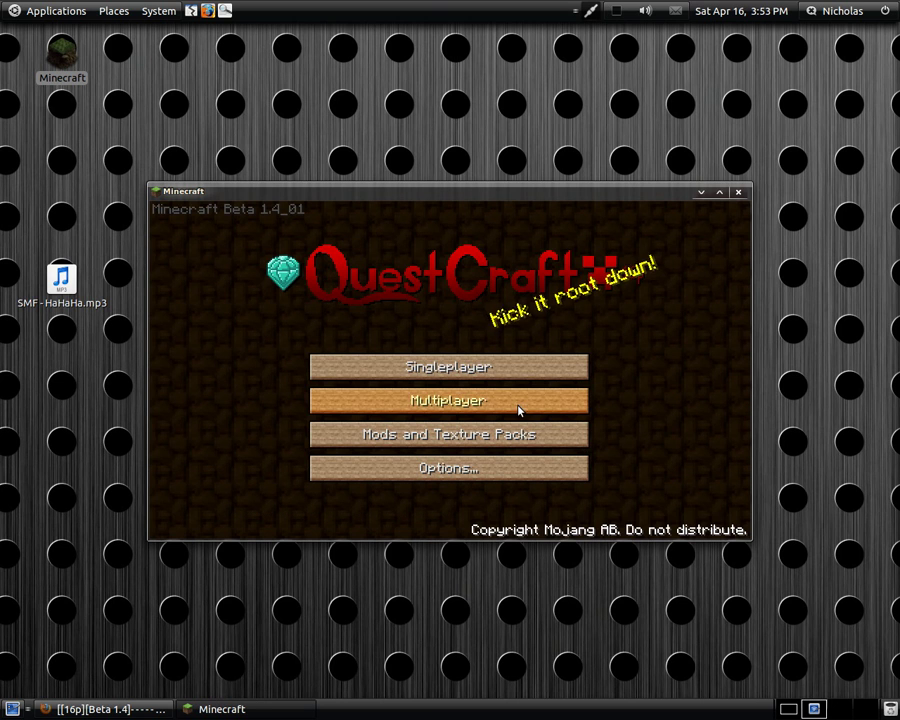
click(538, 375)
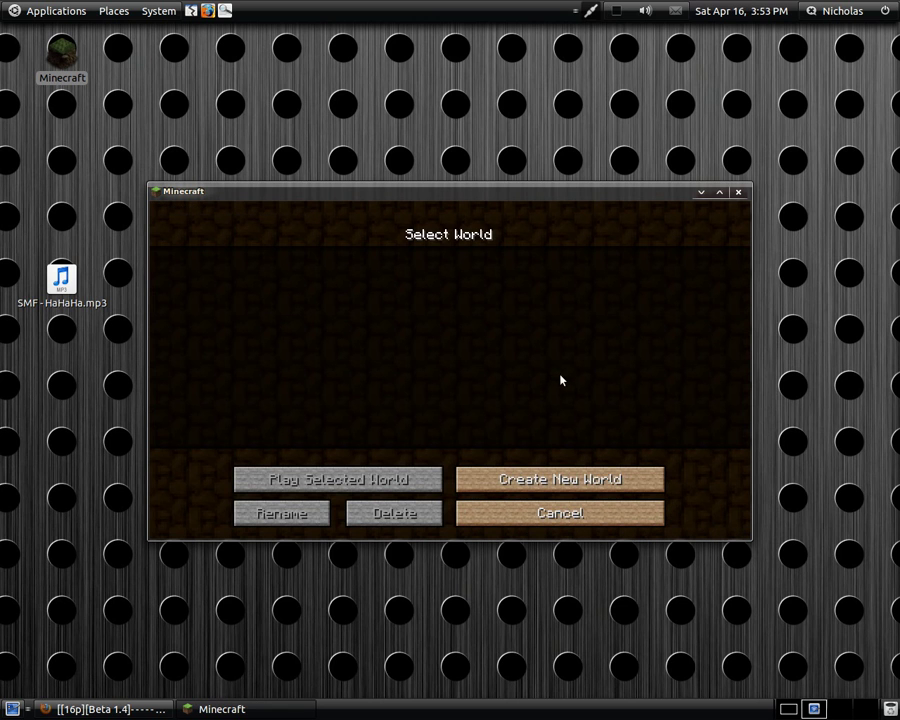
click(545, 479)
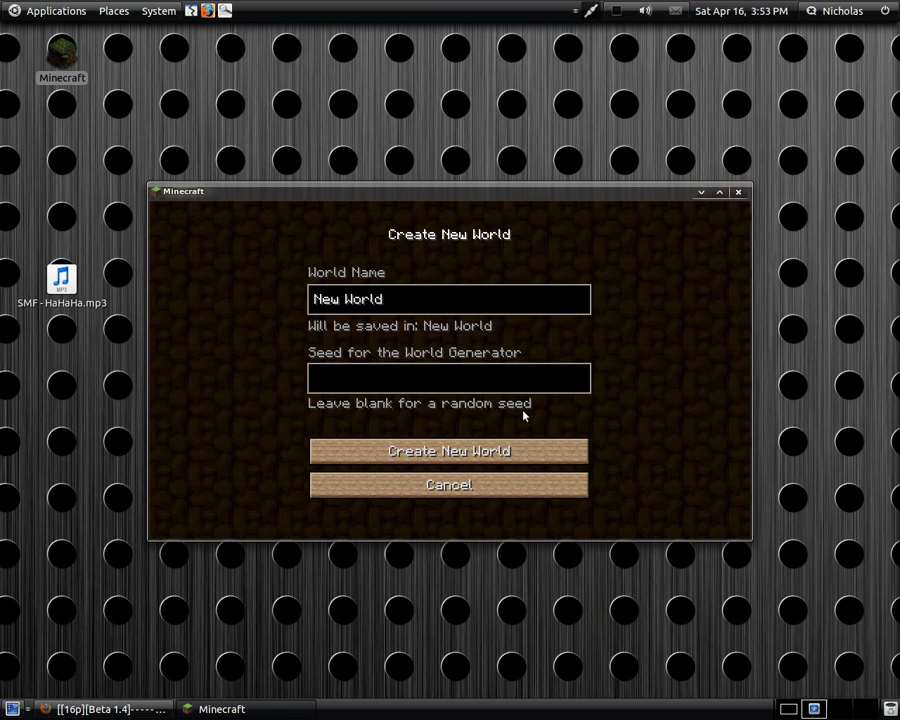
click(418, 385)
text(seeeds!!)
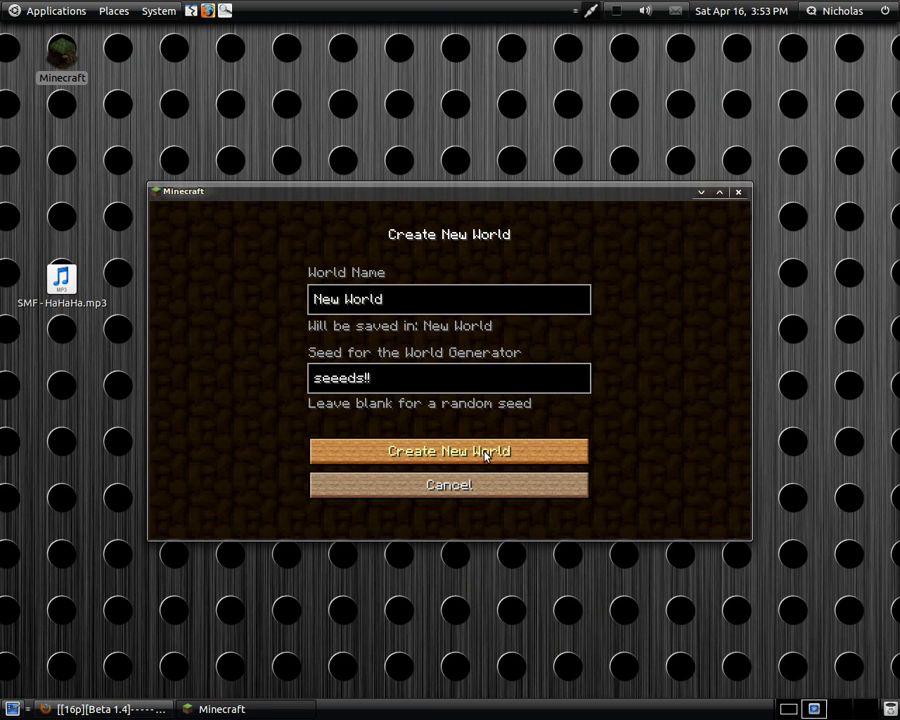
click(486, 453)
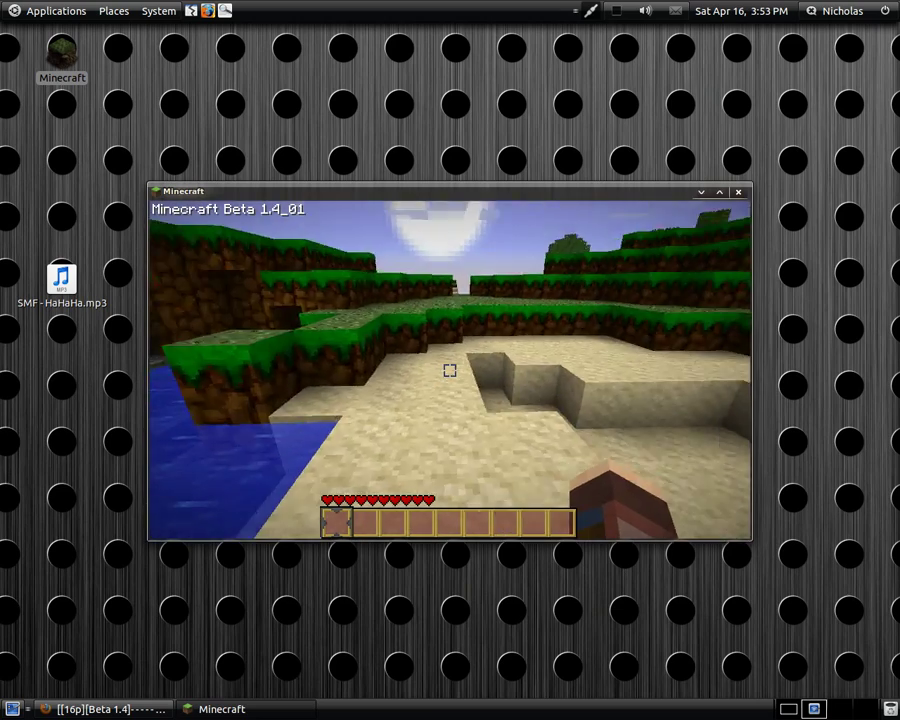
click(450, 370)
click(450, 370)
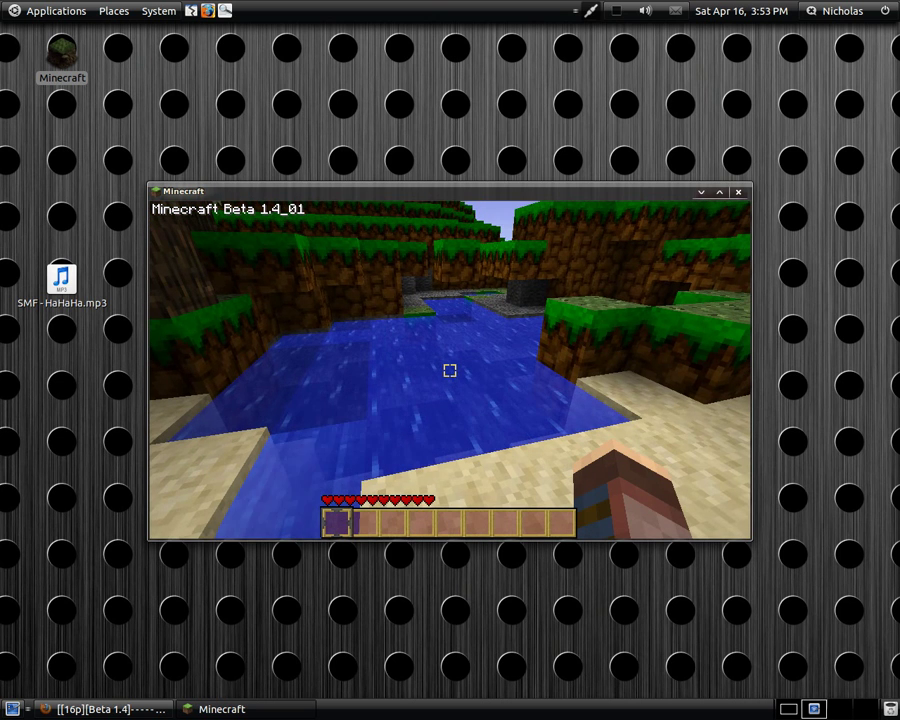
- Pause the game and choose Save and quit to title
key(Escape)
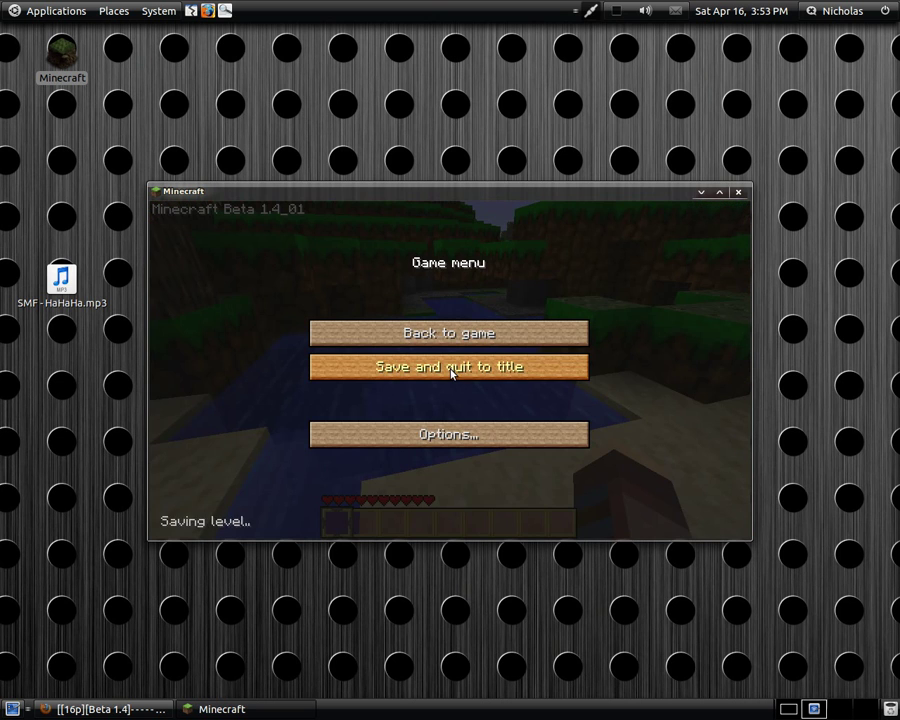
click(452, 370)
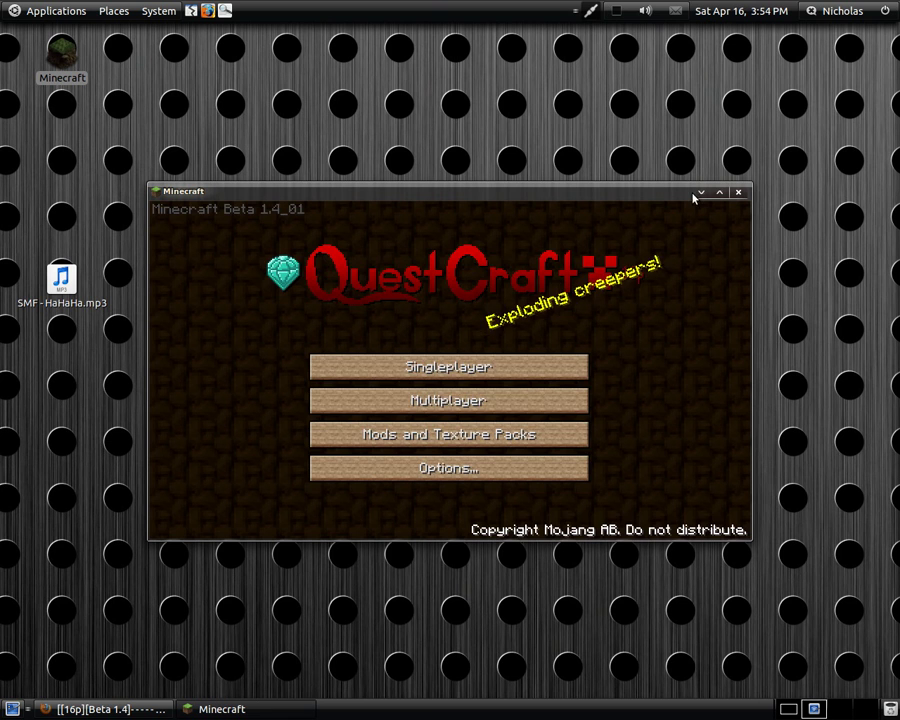